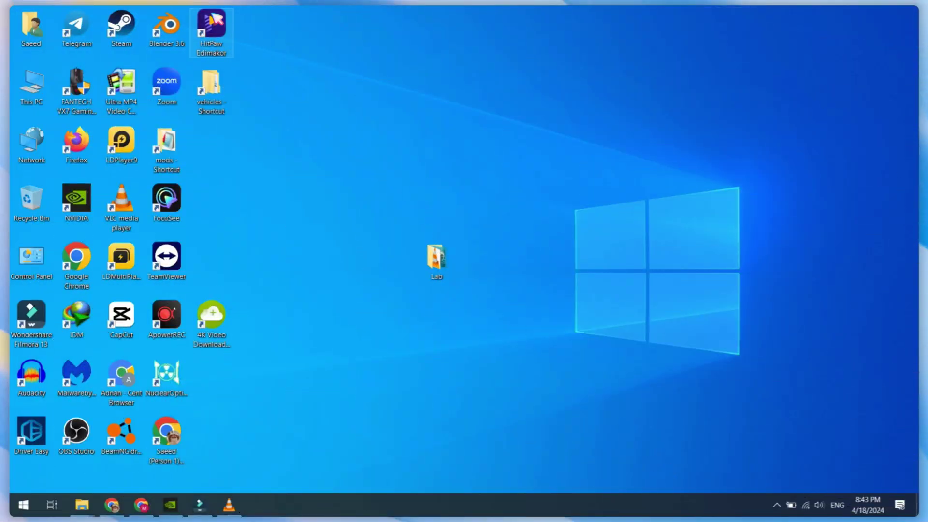
# Step: Launch HitPaw Edimakor from its desktop shortcut
pyautogui.doubleClick(211, 27)
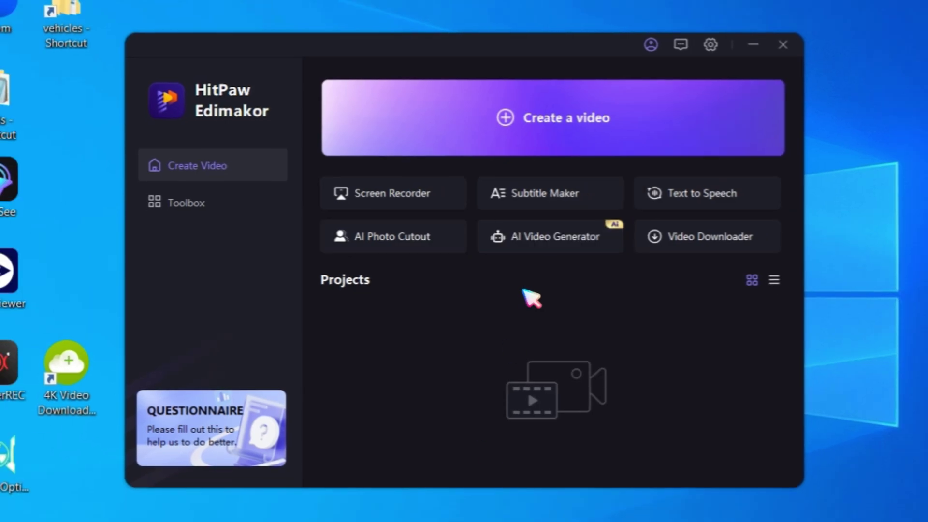
# Step: Generate an AI Video Generator script on 'how to edit my videos for tikt' and continue to media
pyautogui.click(568, 240)
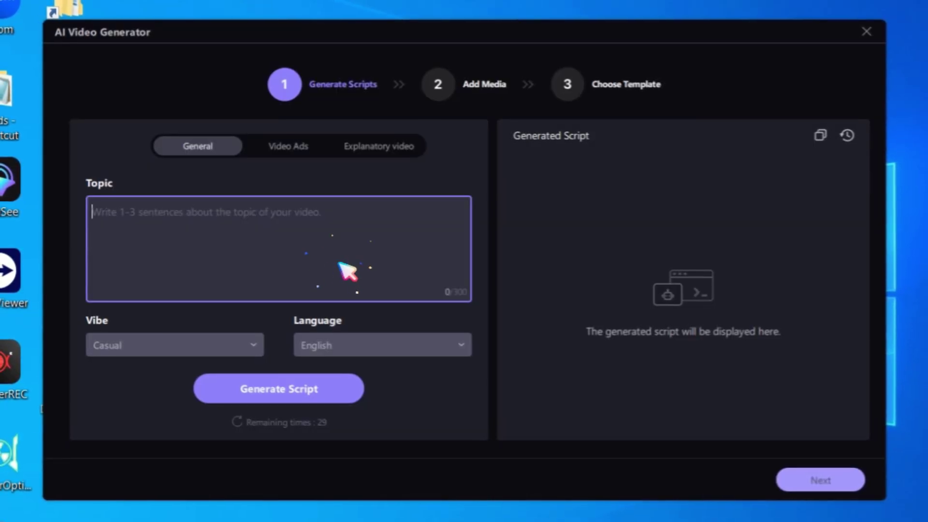
pyautogui.write('how to edit my vi')
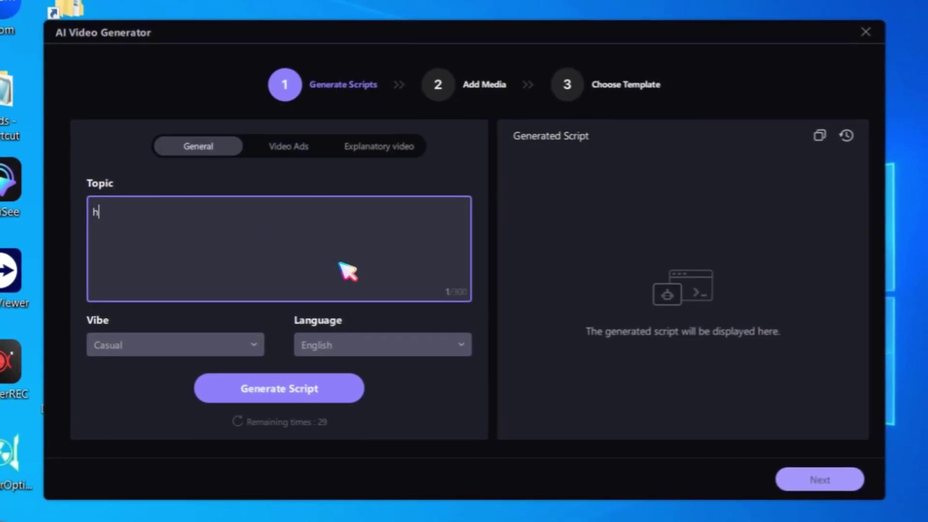
pyautogui.write('deos fo')
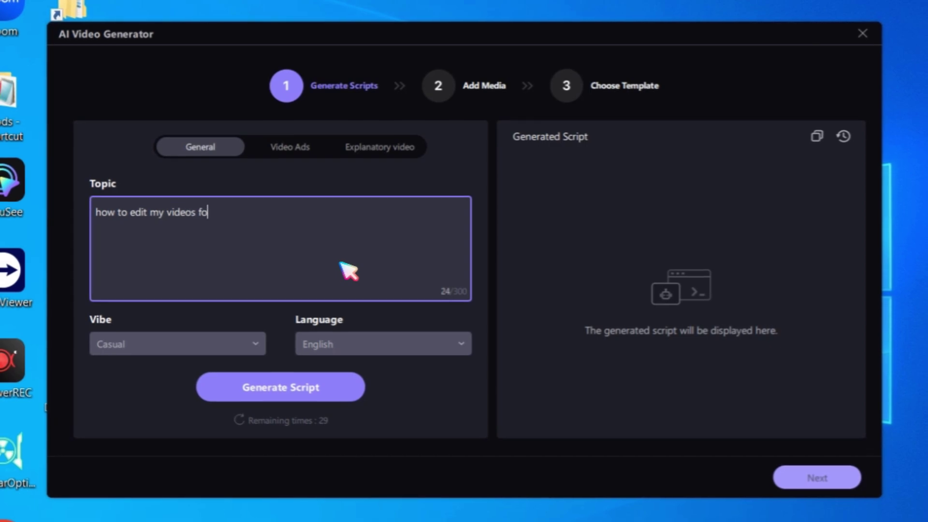
pyautogui.write('r tiktok')
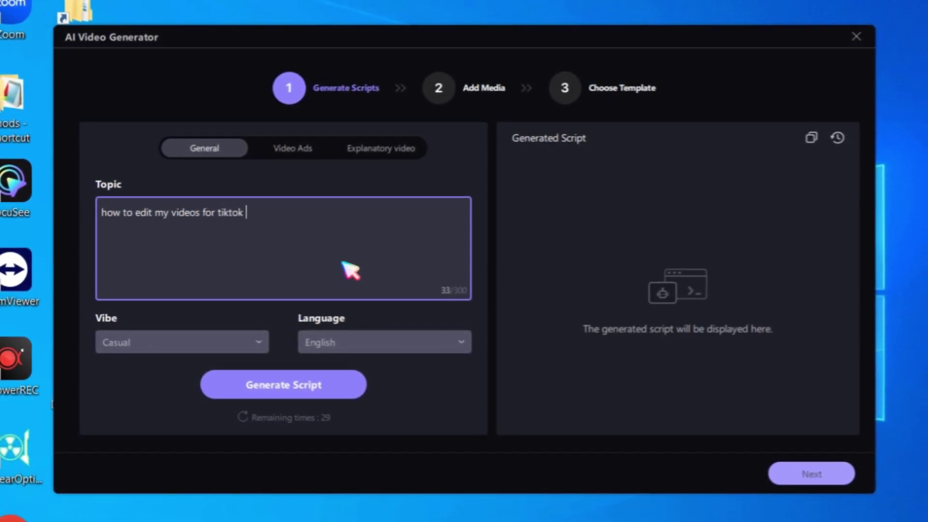
pyautogui.click(259, 392)
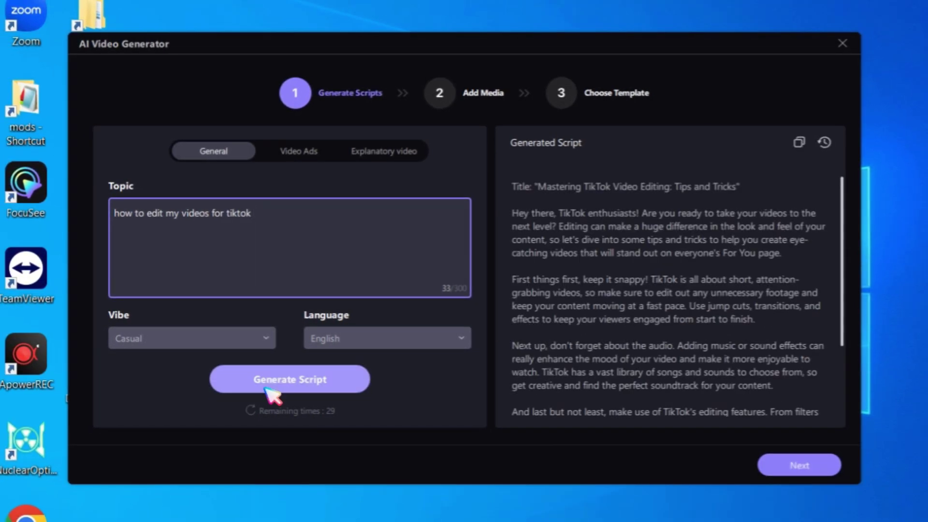
pyautogui.scroll(-3, 790, 219)
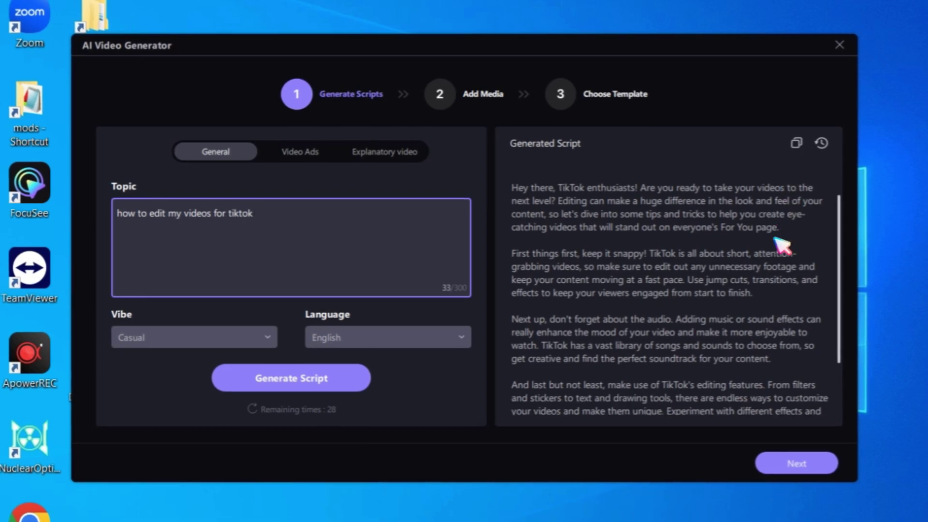
pyautogui.click(788, 457)
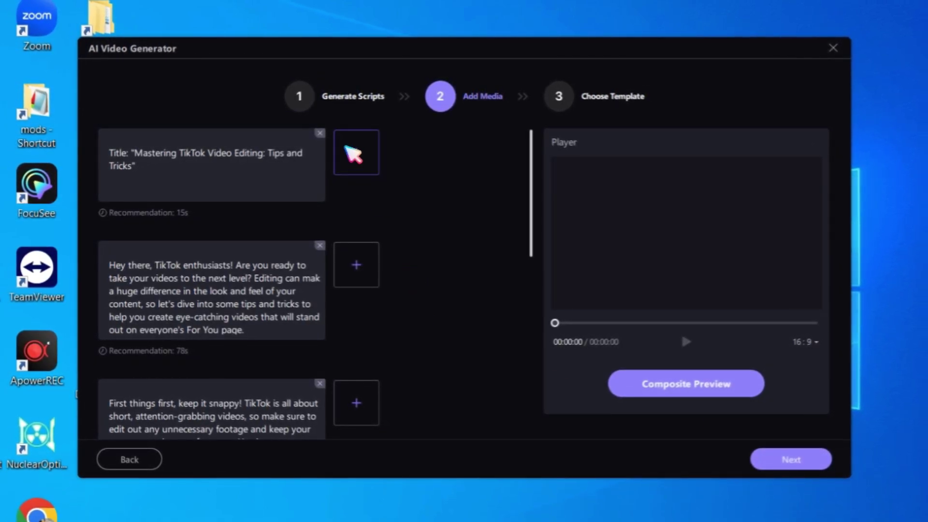
# Step: Attach a clip to the title card, apply the Educational activity intro template, and open Advanced Edit
pyautogui.click(363, 157)
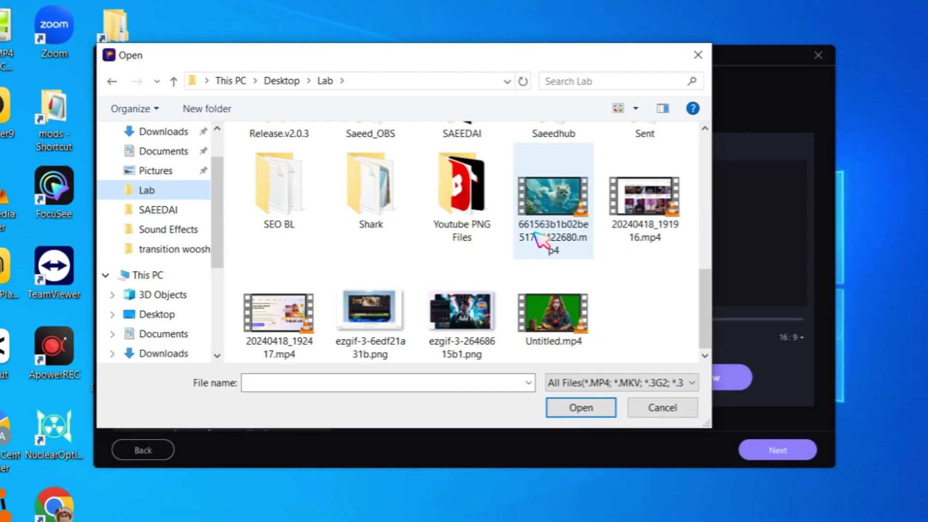
pyautogui.click(582, 408)
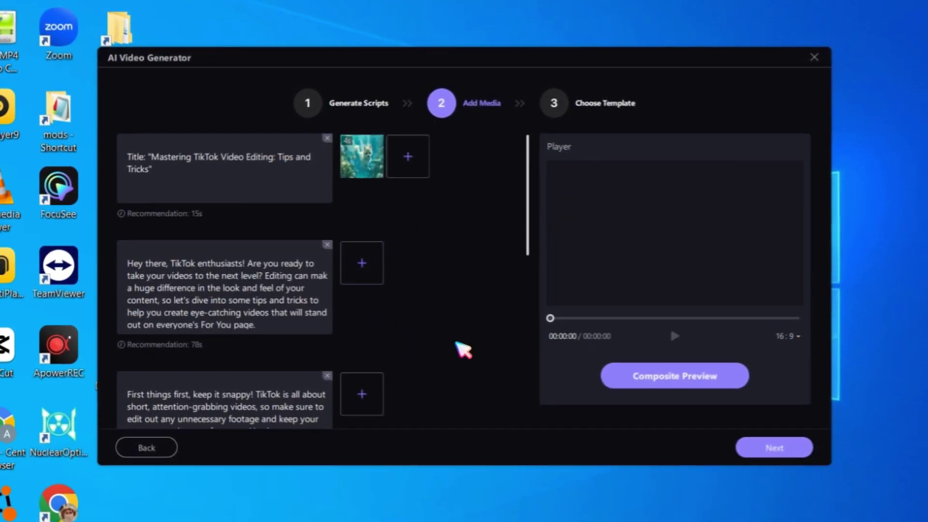
pyautogui.click(657, 376)
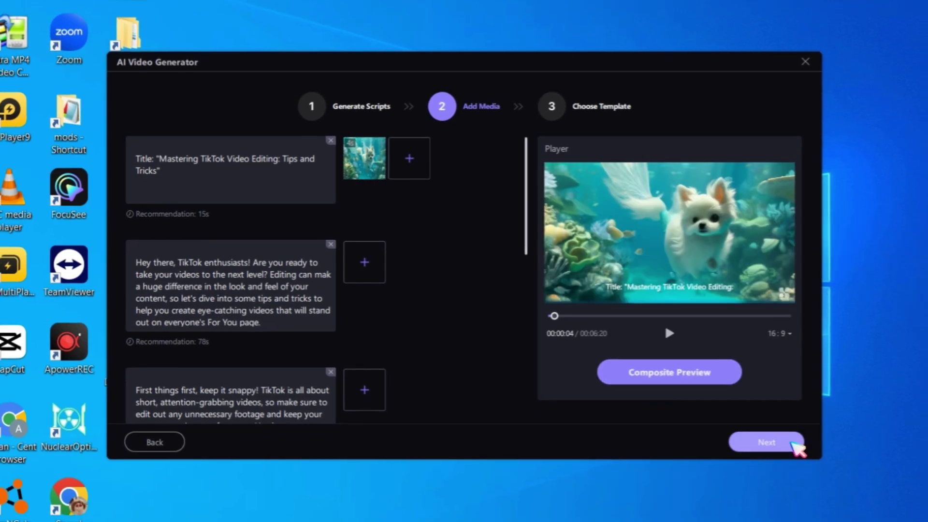
pyautogui.click(785, 446)
pyautogui.click(257, 208)
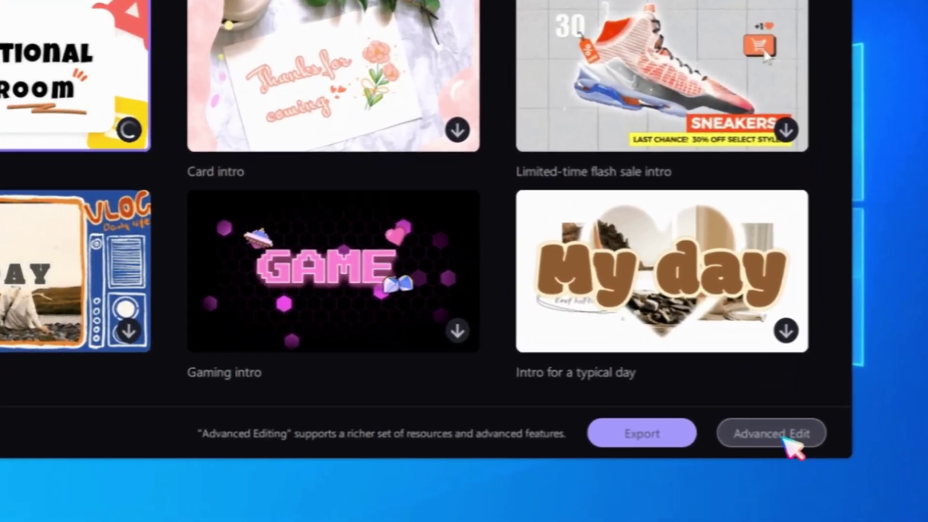
pyautogui.click(773, 434)
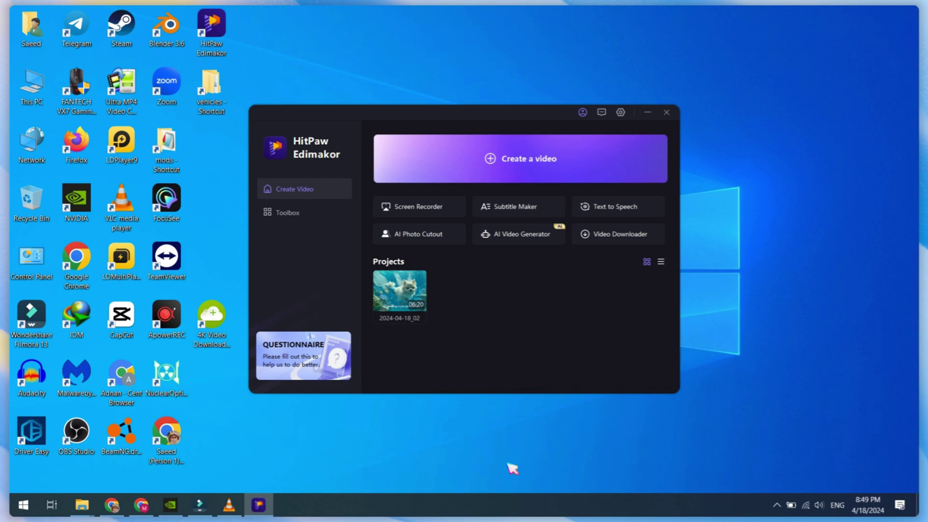
# Step: Start a new video project and bring up the Import Files picker
pyautogui.click(517, 181)
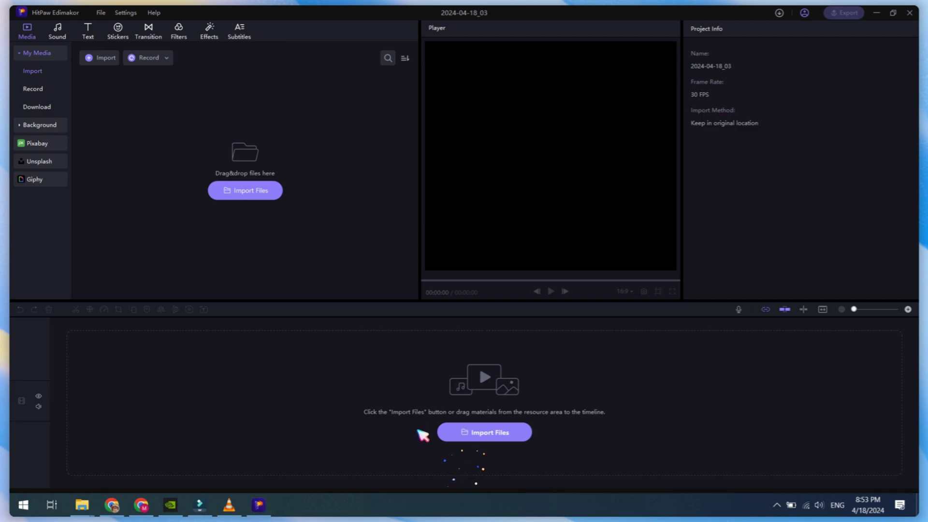
pyautogui.click(261, 192)
pyautogui.scroll(-3, 289, 145)
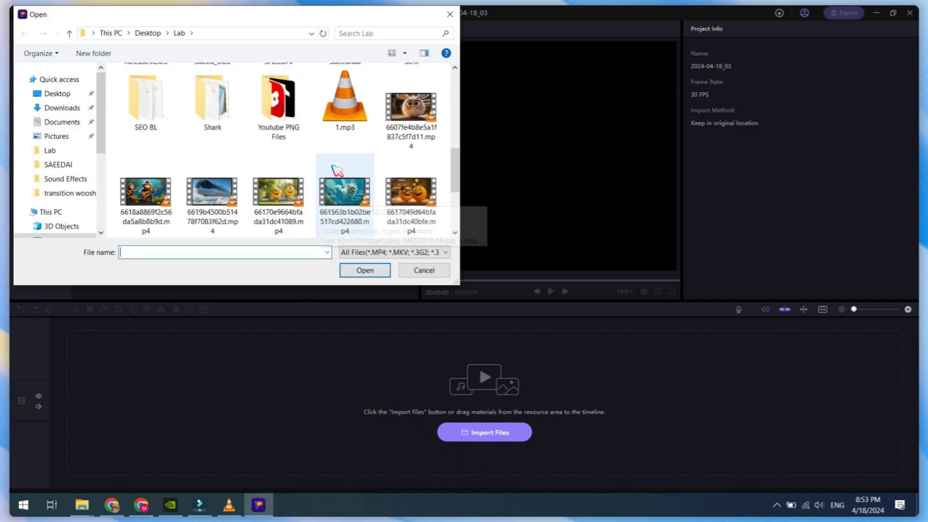
# Step: Import six mp4 clips plus test.mp3 from the Lab folder
pyautogui.click(411, 109)
pyautogui.keyDown('ctrl'); pyautogui.click(145, 193); pyautogui.keyUp('ctrl')
pyautogui.keyDown('ctrl'); pyautogui.click(210, 195); pyautogui.keyUp('ctrl')
pyautogui.keyDown('ctrl'); pyautogui.click(279, 193); pyautogui.keyUp('ctrl')
pyautogui.keyDown('ctrl'); pyautogui.click(345, 194); pyautogui.keyUp('ctrl')
pyautogui.keyDown('ctrl'); pyautogui.click(411, 194); pyautogui.keyUp('ctrl')
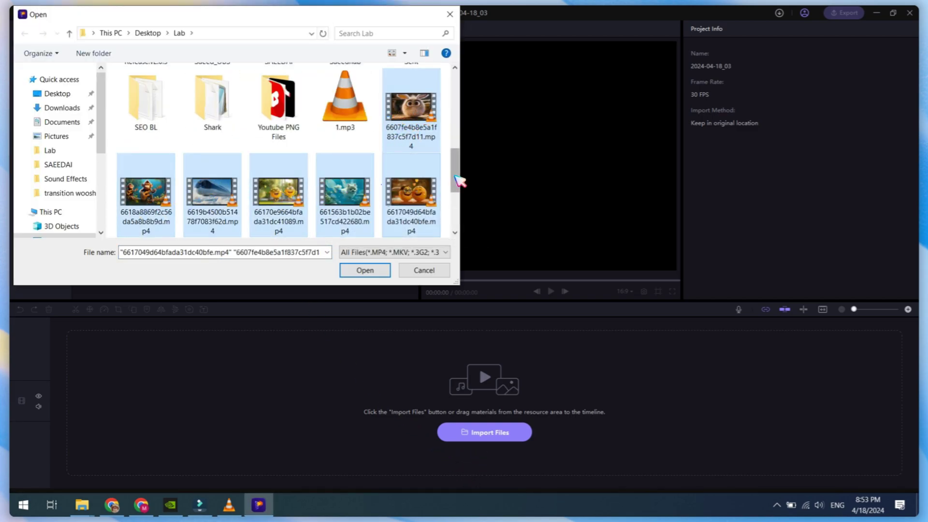
pyautogui.moveTo(455, 182); pyautogui.dragTo(455, 223)
pyautogui.keyDown('ctrl'); pyautogui.click(226, 213); pyautogui.keyUp('ctrl')
pyautogui.click(364, 270)
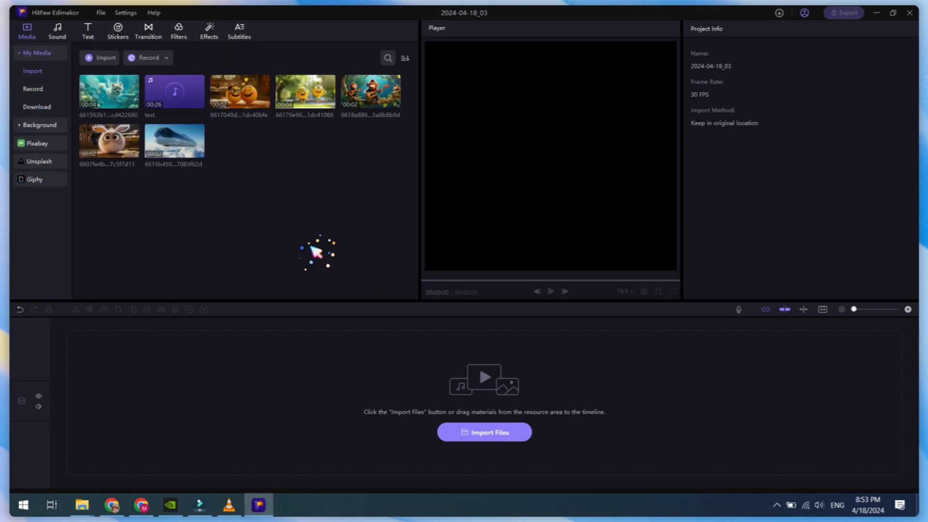
# Step: Place the emoji clip and then the green swing clip at the start of the timeline
pyautogui.moveTo(238, 111); pyautogui.dragTo(81, 401)
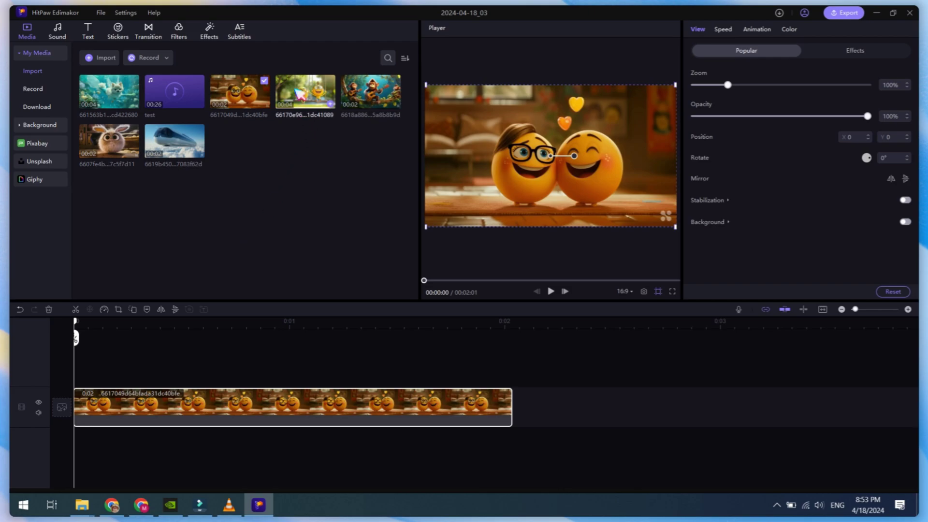
pyautogui.moveTo(300, 94); pyautogui.dragTo(524, 398)
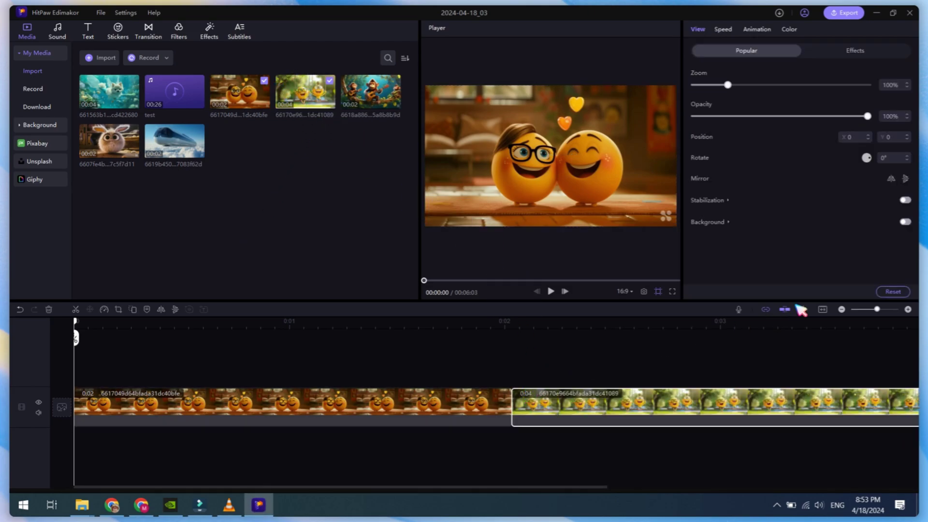
pyautogui.click(841, 309)
pyautogui.click(841, 310)
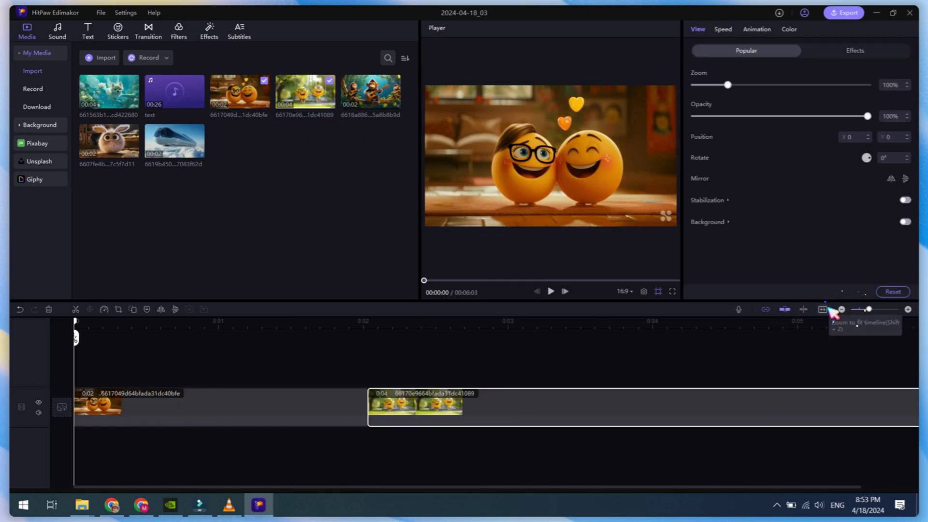
pyautogui.click(841, 310)
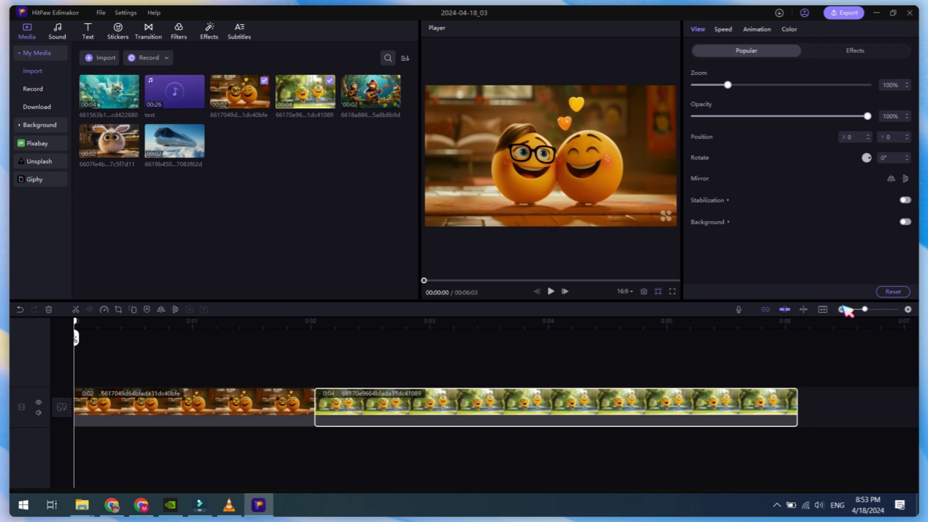
pyautogui.click(842, 310)
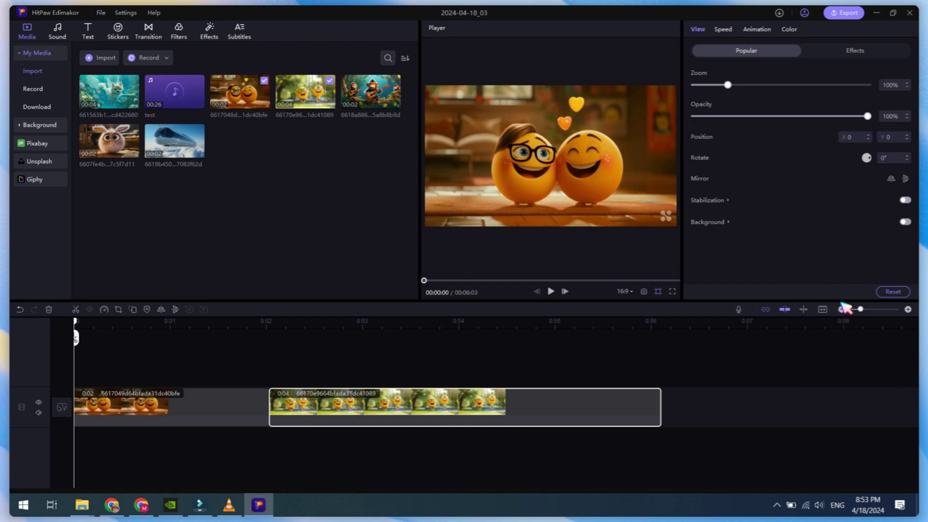
pyautogui.click(841, 309)
# Step: Append clips 6618a886, 6607fe4b and 6619b450 to the end of the sequence
pyautogui.moveTo(371, 92); pyautogui.dragTo(524, 401)
pyautogui.moveTo(109, 140); pyautogui.dragTo(658, 401)
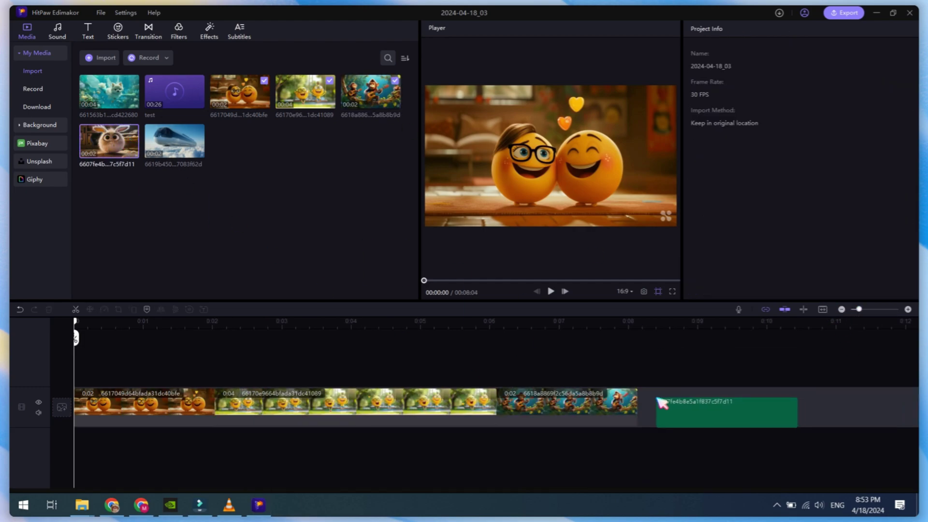
pyautogui.moveTo(174, 140); pyautogui.dragTo(797, 400)
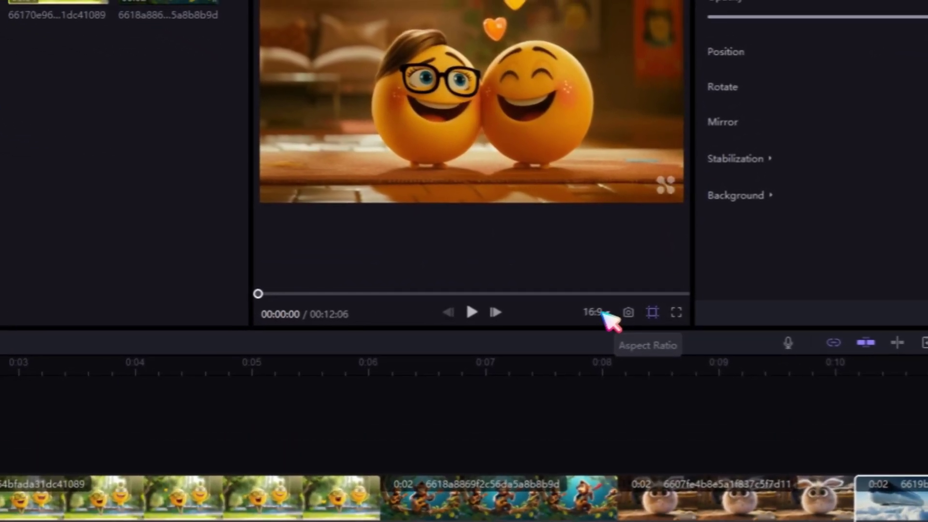
# Step: Switch the project to the vertical 9:16 TikTok aspect ratio
pyautogui.click(600, 312)
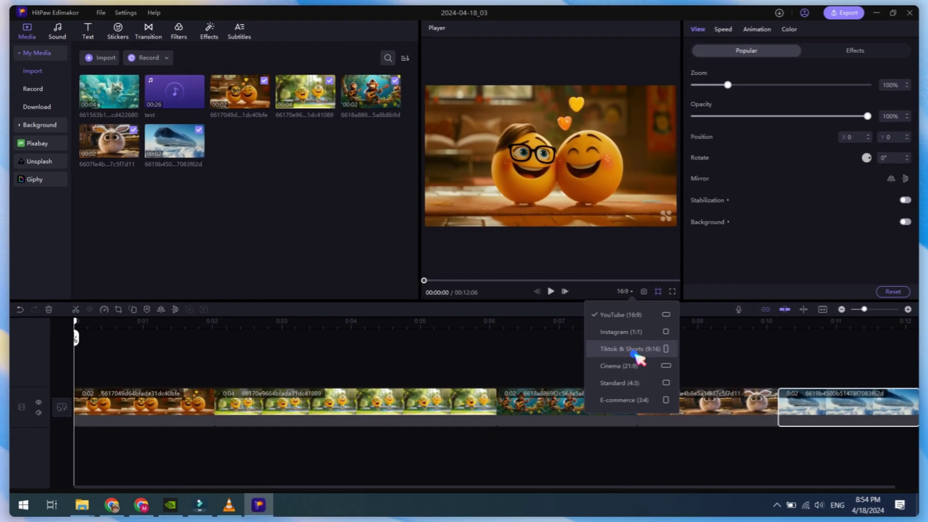
pyautogui.click(626, 380)
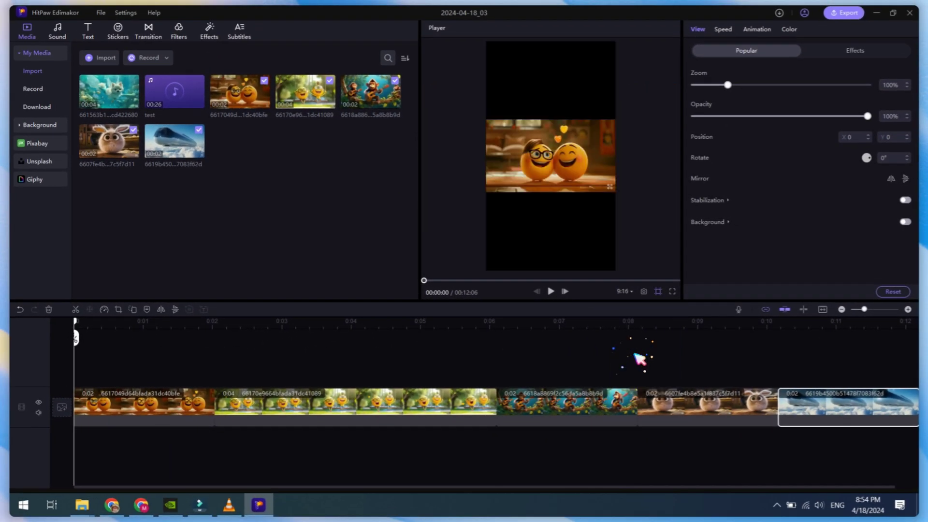
pyautogui.click(841, 309)
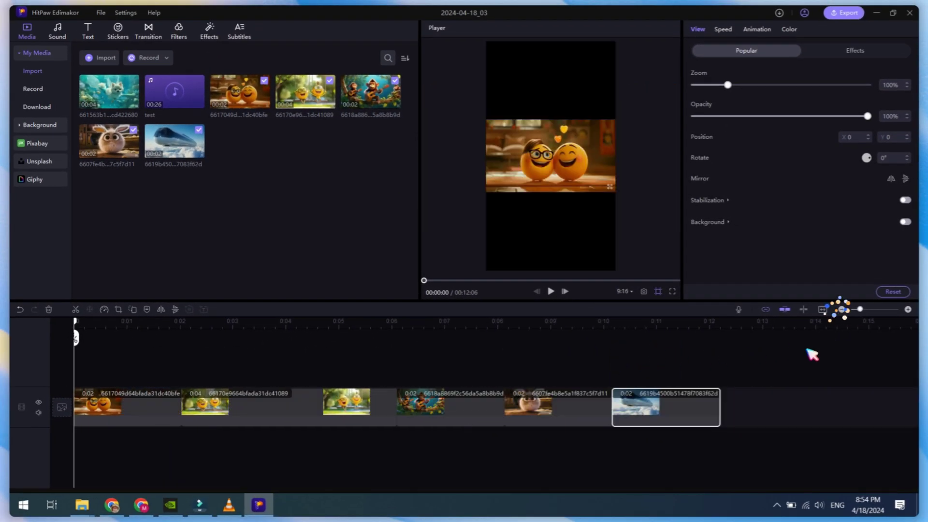
pyautogui.moveTo(802, 358); pyautogui.dragTo(76, 435)
pyautogui.click(619, 193)
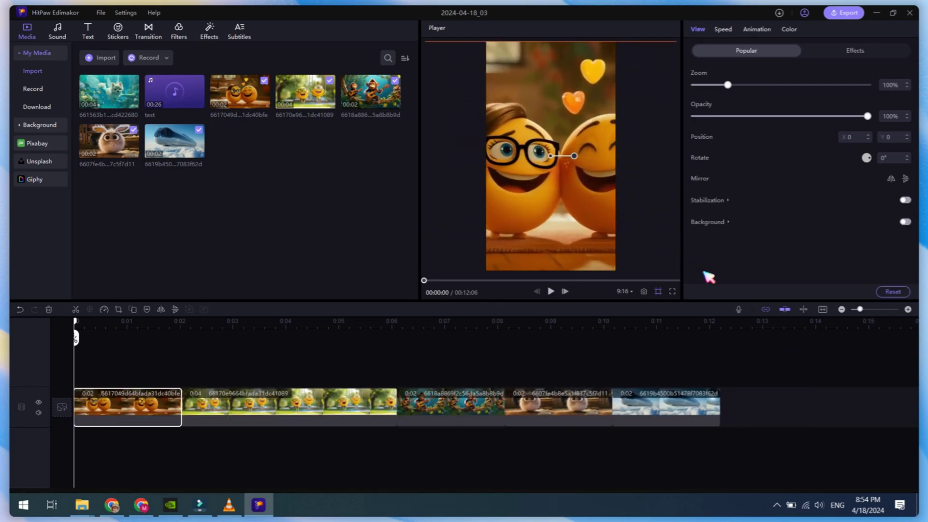
# Step: Enlarge the swing and monkey clips to fill the vertical frame, shifting the monkey left
pyautogui.moveTo(82, 333); pyautogui.dragTo(194, 338)
pyautogui.click(235, 414)
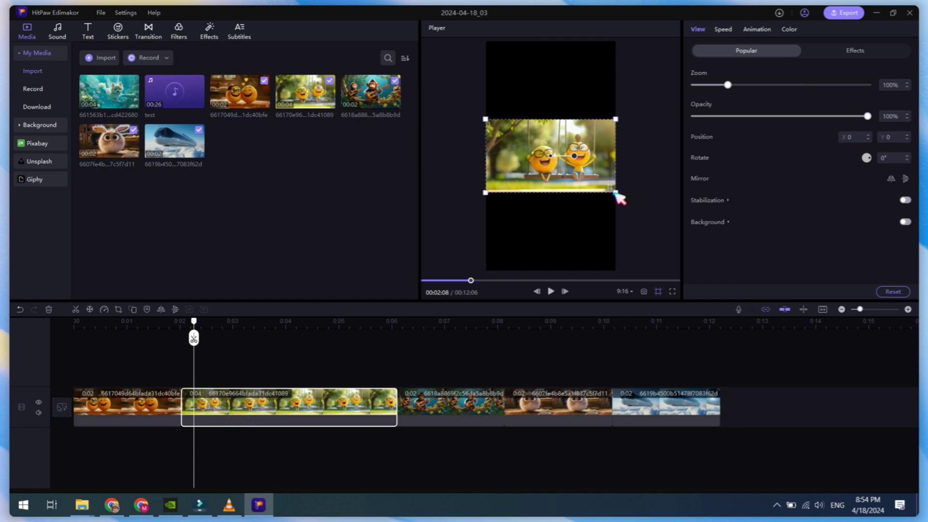
pyautogui.moveTo(619, 196); pyautogui.dragTo(436, 261)
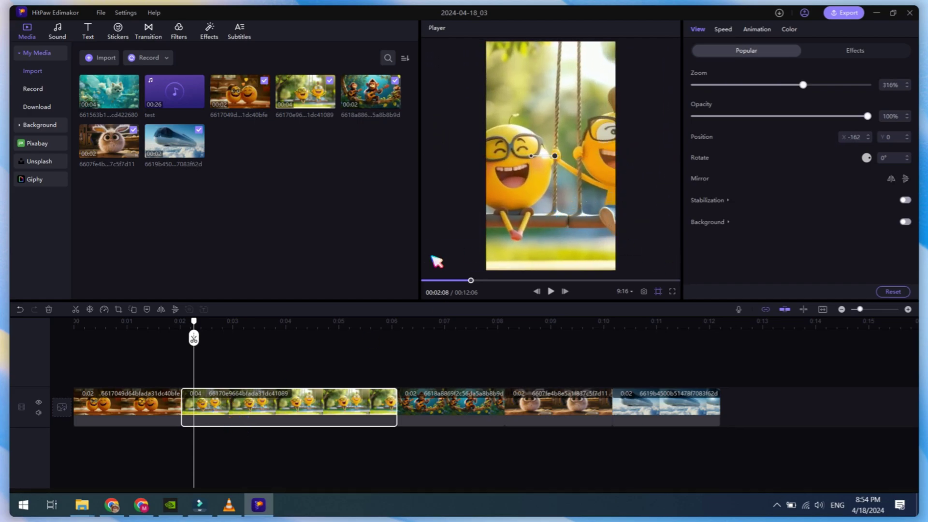
pyautogui.moveTo(194, 322); pyautogui.dragTo(431, 338)
pyautogui.click(483, 420)
pyautogui.moveTo(621, 197); pyautogui.dragTo(755, 274)
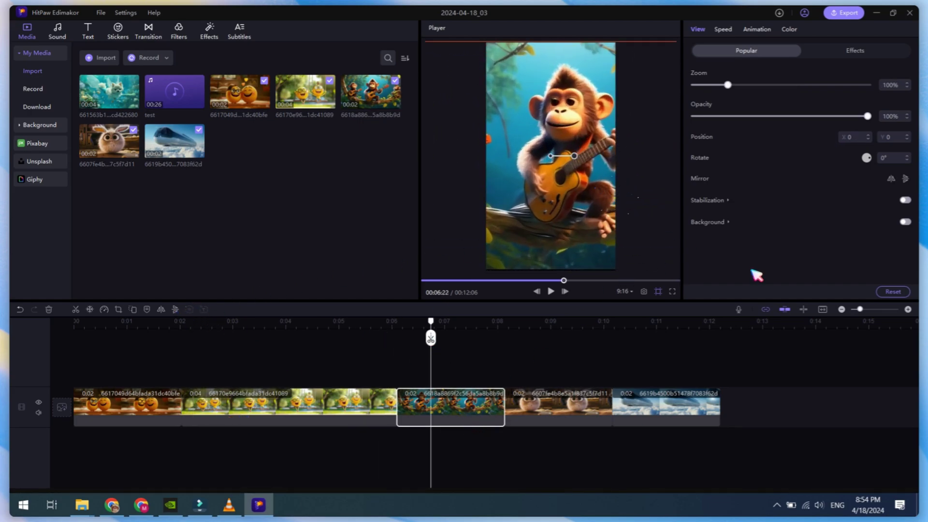
pyautogui.moveTo(557, 208); pyautogui.dragTo(545, 207)
# Step: Enlarge the rabbit and airship images to fill the portrait frame
pyautogui.moveTo(433, 325); pyautogui.dragTo(517, 334)
pyautogui.click(556, 399)
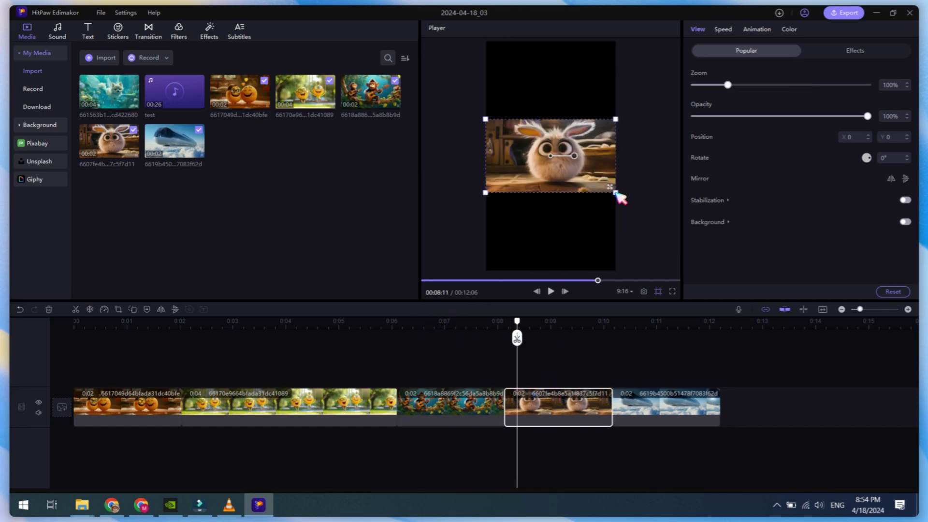
pyautogui.click(616, 196)
pyautogui.click(616, 192)
pyautogui.moveTo(616, 193); pyautogui.dragTo(720, 280)
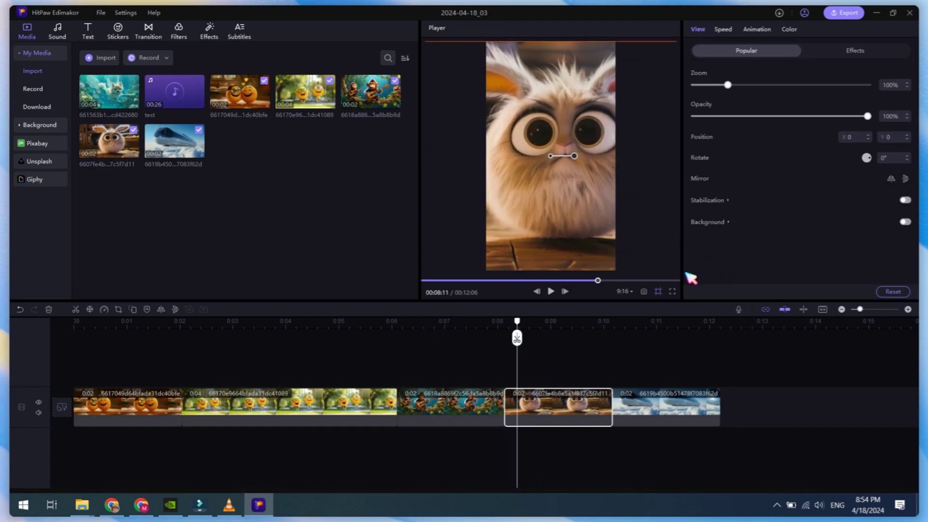
pyautogui.moveTo(517, 337); pyautogui.dragTo(625, 338)
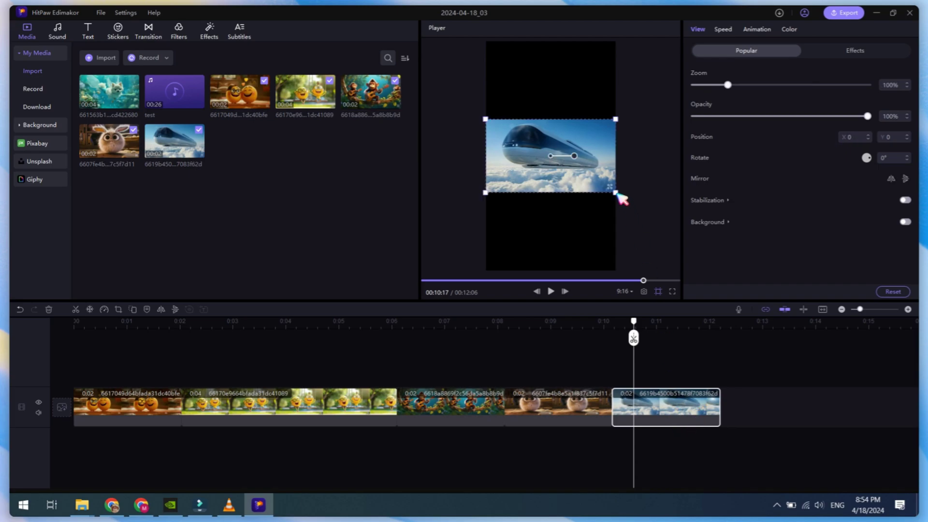
pyautogui.moveTo(616, 192); pyautogui.dragTo(689, 275)
pyautogui.press('Home')
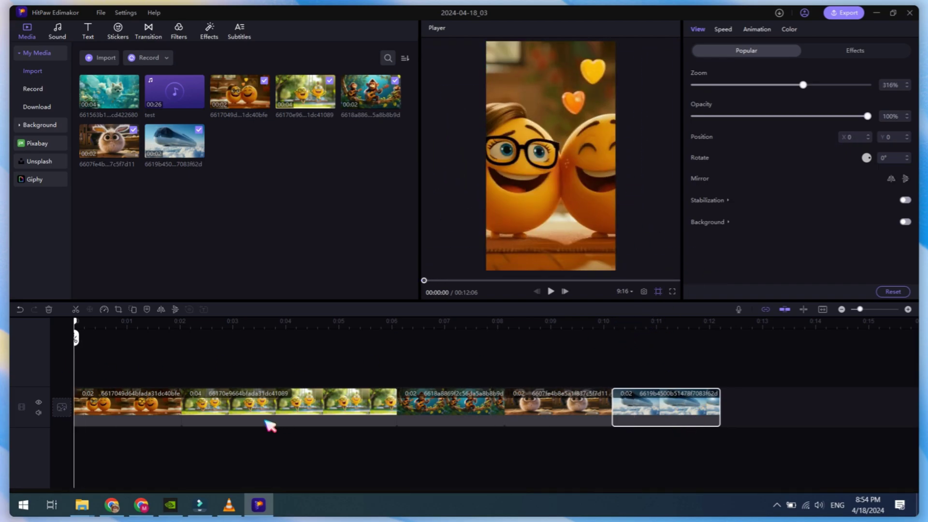
pyautogui.click(265, 427)
# Step: Lay the test audio from 0:00, splitting it at 0:02 and 0:03 and trimming the pieces
pyautogui.moveTo(174, 94); pyautogui.dragTo(135, 429)
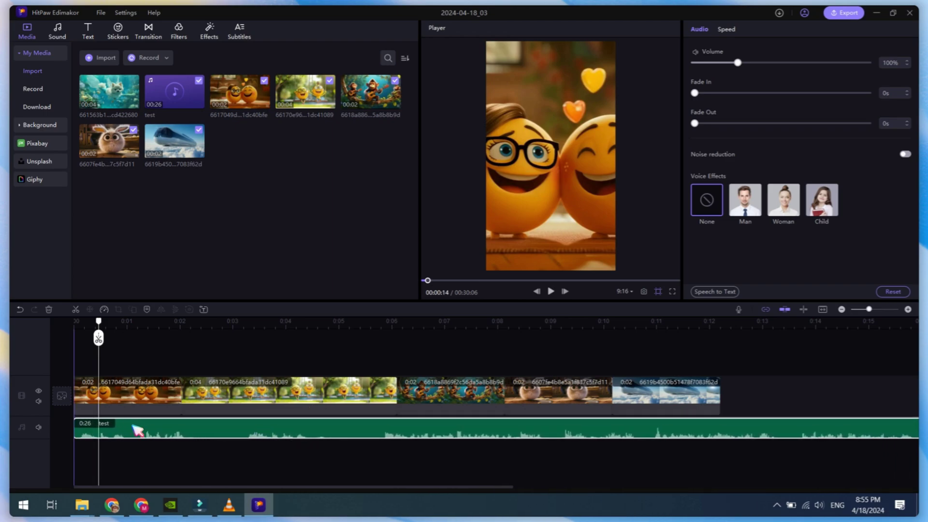
pyautogui.moveTo(100, 334); pyautogui.dragTo(193, 357)
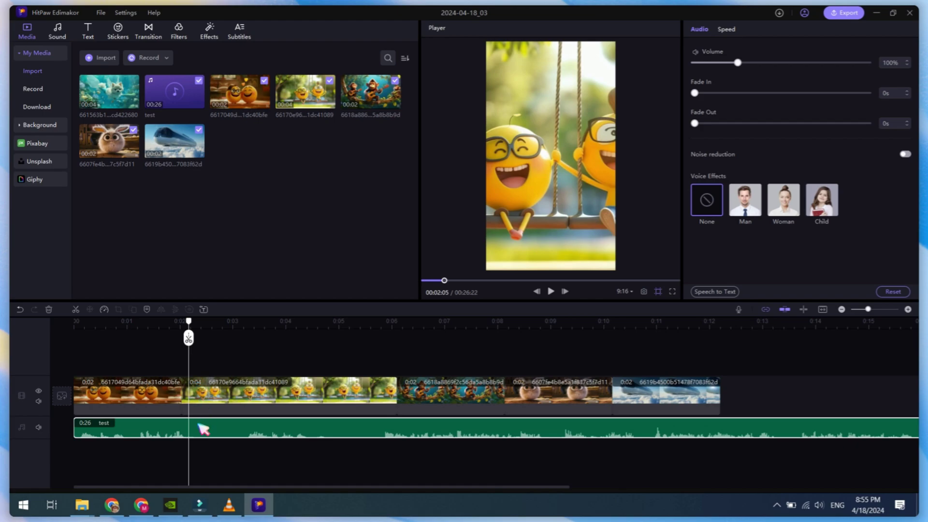
pyautogui.click(188, 338)
pyautogui.moveTo(190, 436); pyautogui.dragTo(224, 434)
pyautogui.moveTo(189, 337); pyautogui.dragTo(257, 338)
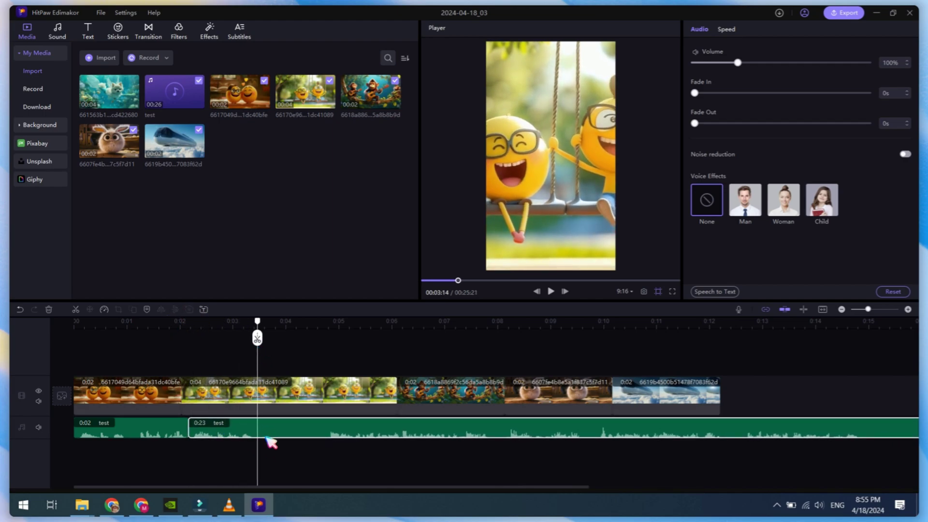
pyautogui.click(257, 336)
pyautogui.moveTo(259, 437); pyautogui.dragTo(331, 445)
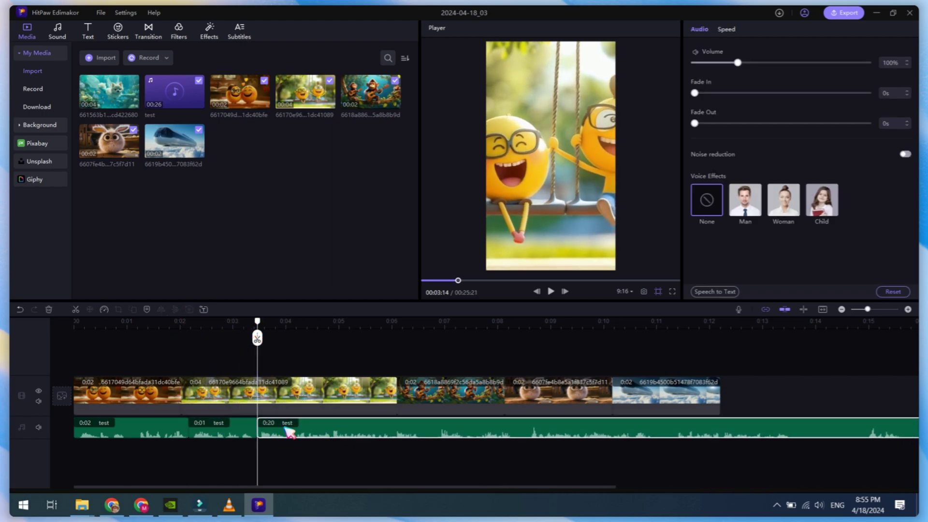
# Step: Trim and split the later audio pieces and delete the audio running past the video end
pyautogui.moveTo(260, 337); pyautogui.dragTo(423, 359)
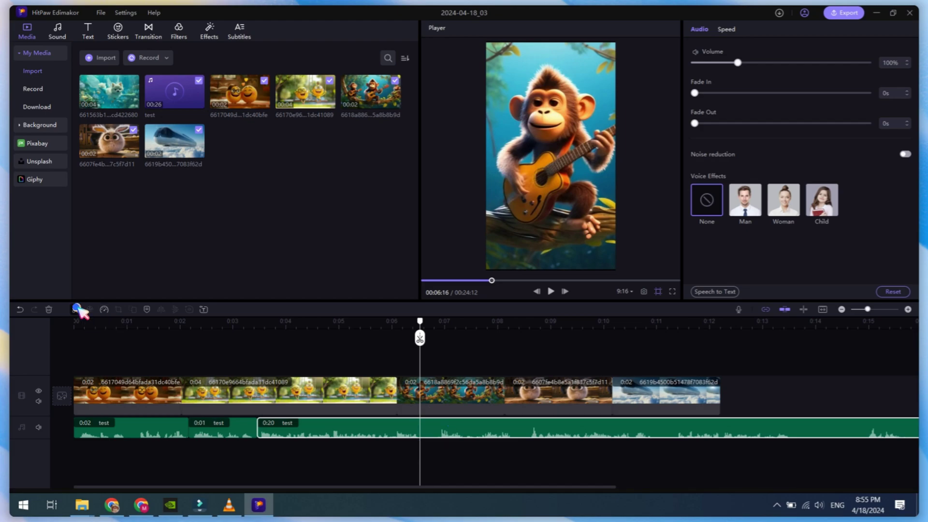
pyautogui.moveTo(425, 440); pyautogui.dragTo(443, 438)
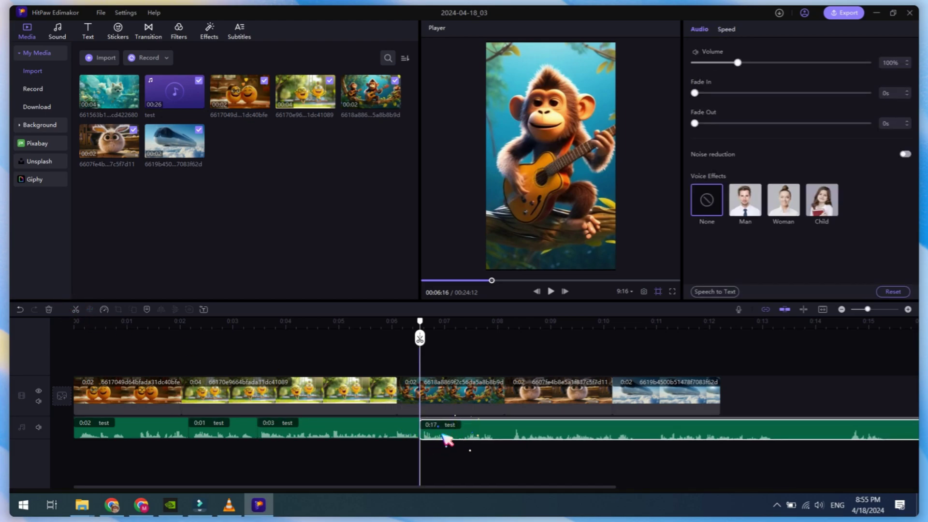
pyautogui.moveTo(423, 328); pyautogui.dragTo(644, 368)
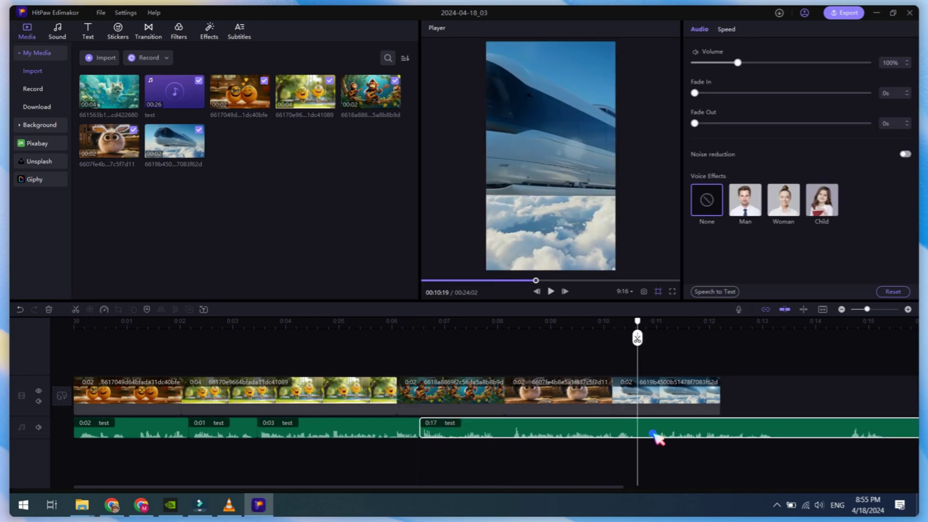
pyautogui.click(75, 309)
pyautogui.moveTo(681, 429); pyautogui.dragTo(662, 435)
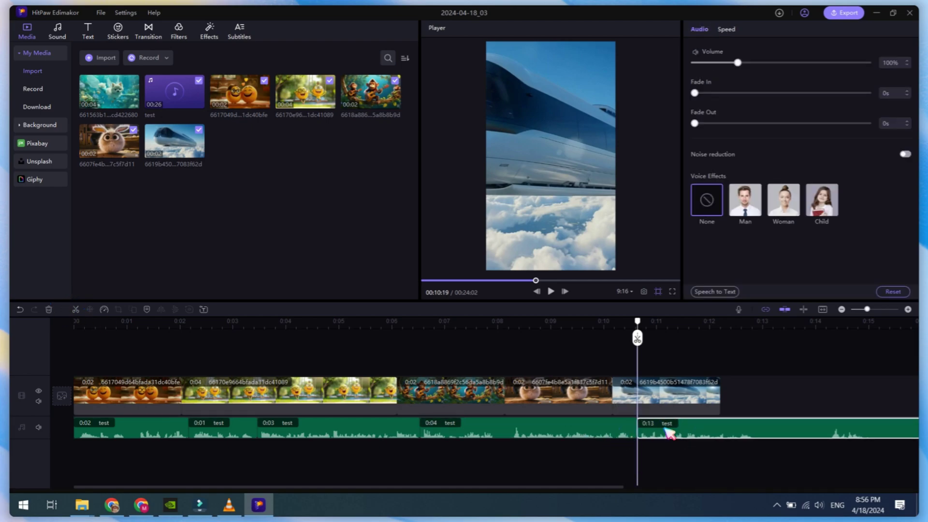
pyautogui.moveTo(637, 337); pyautogui.dragTo(114, 348)
pyautogui.click(48, 309)
# Step: Select all five video clips on the timeline
pyautogui.click(725, 427)
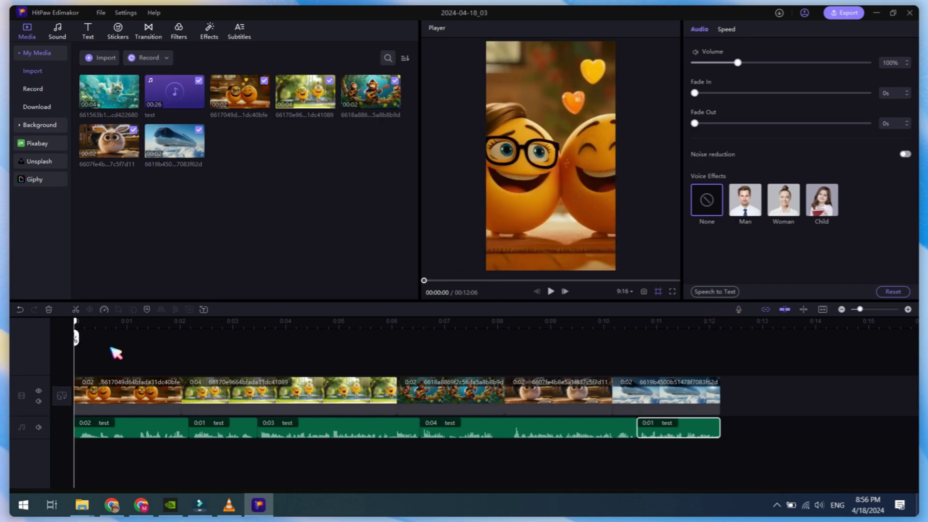
pyautogui.click(266, 396)
pyautogui.moveTo(270, 400); pyautogui.dragTo(756, 406)
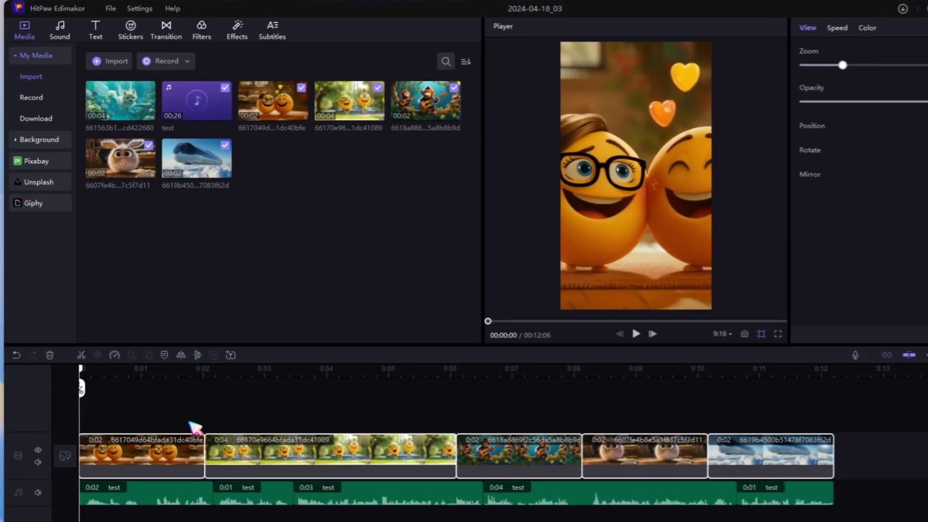
# Step: Add the 3D Box Flip 1 transition between the first two clips
pyautogui.click(166, 30)
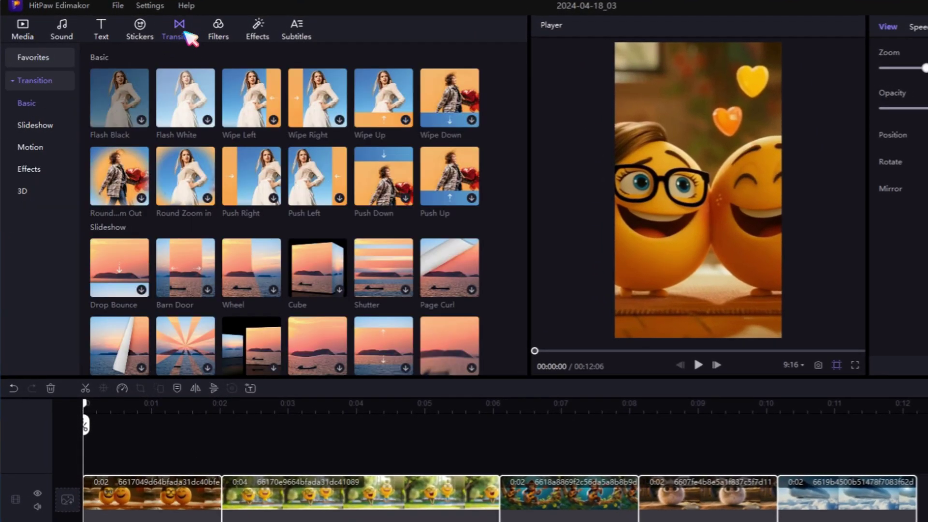
pyautogui.scroll(-2, 341, 212)
pyautogui.scroll(-3, 338, 213)
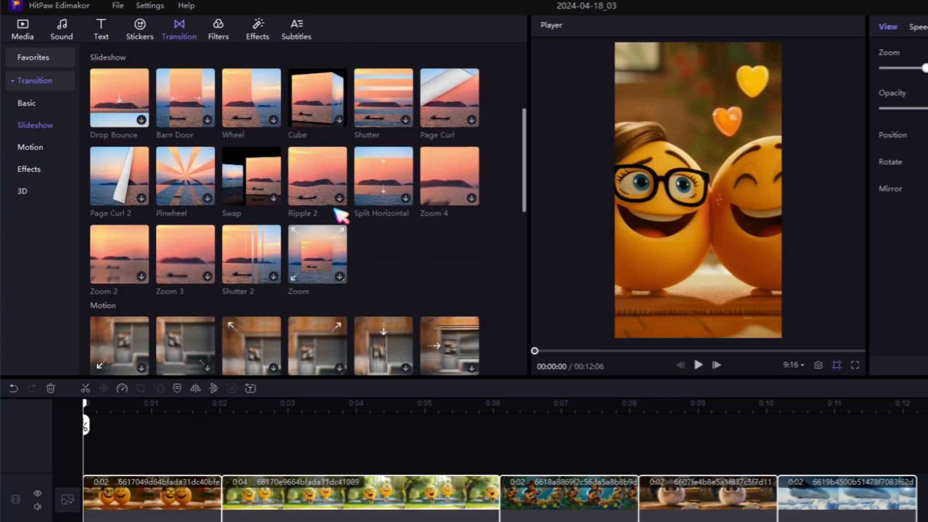
pyautogui.scroll(-2, 175, 323)
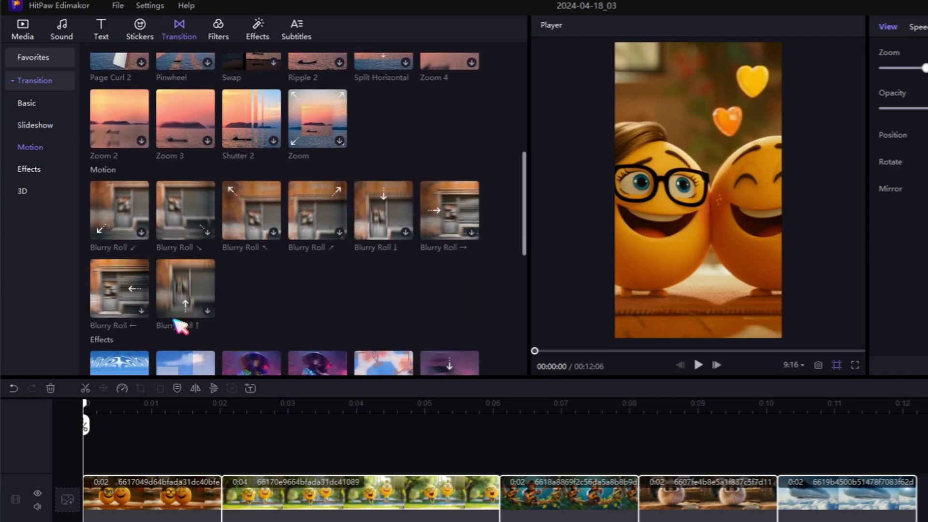
pyautogui.scroll(-3, 129, 288)
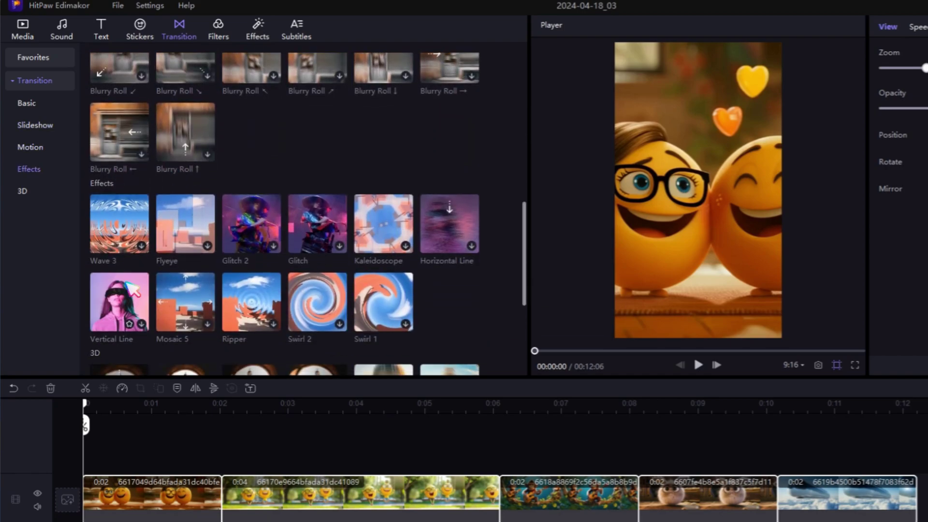
pyautogui.scroll(-3, 144, 249)
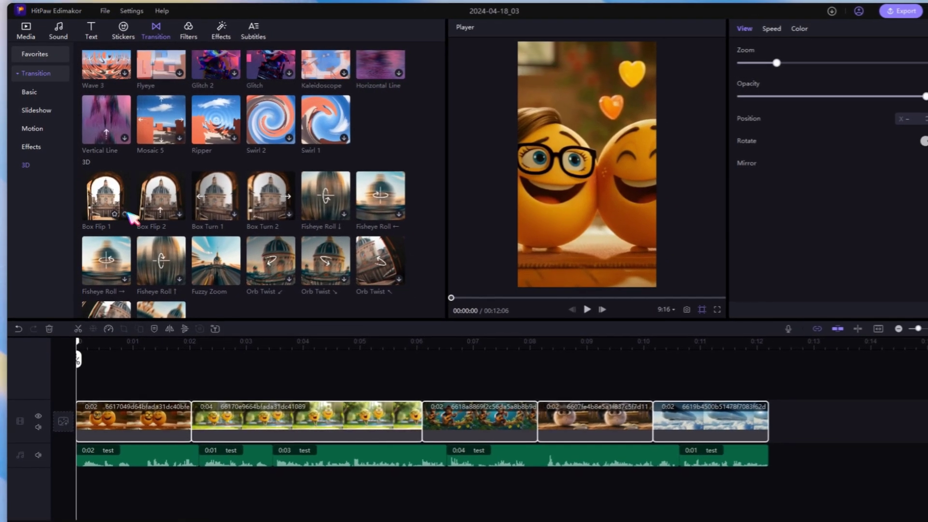
pyautogui.moveTo(180, 385); pyautogui.dragTo(162, 316)
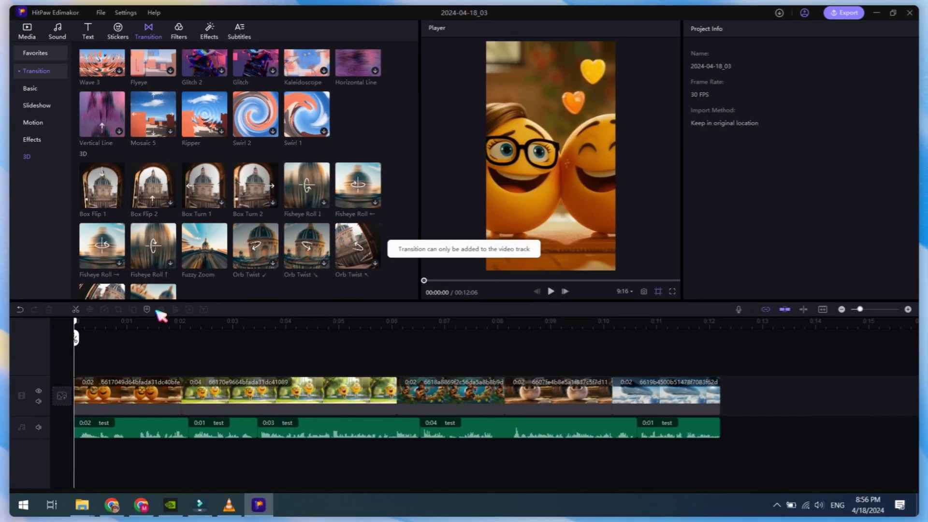
pyautogui.moveTo(102, 186); pyautogui.dragTo(167, 398)
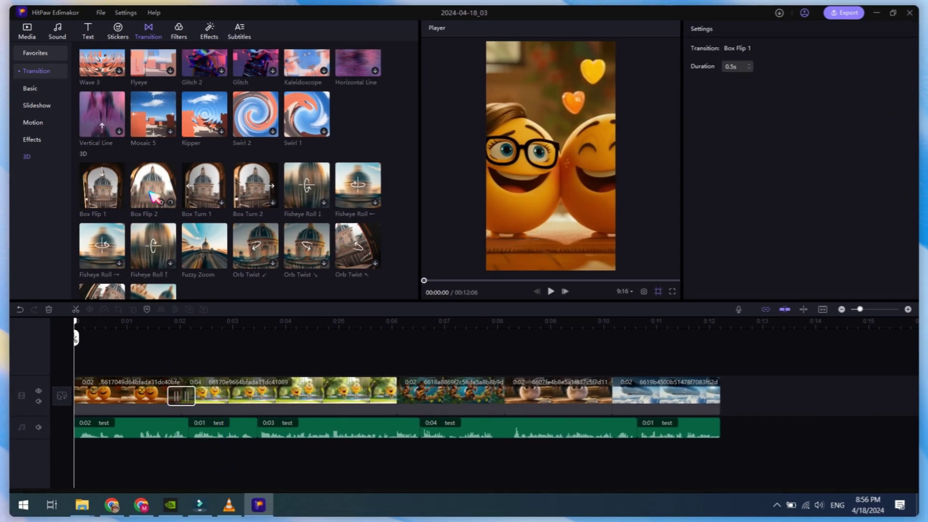
# Step: Place Box Flip 2, Box Turn 1 and Box Turn 2 at the remaining clip junctions
pyautogui.moveTo(153, 197); pyautogui.dragTo(397, 395)
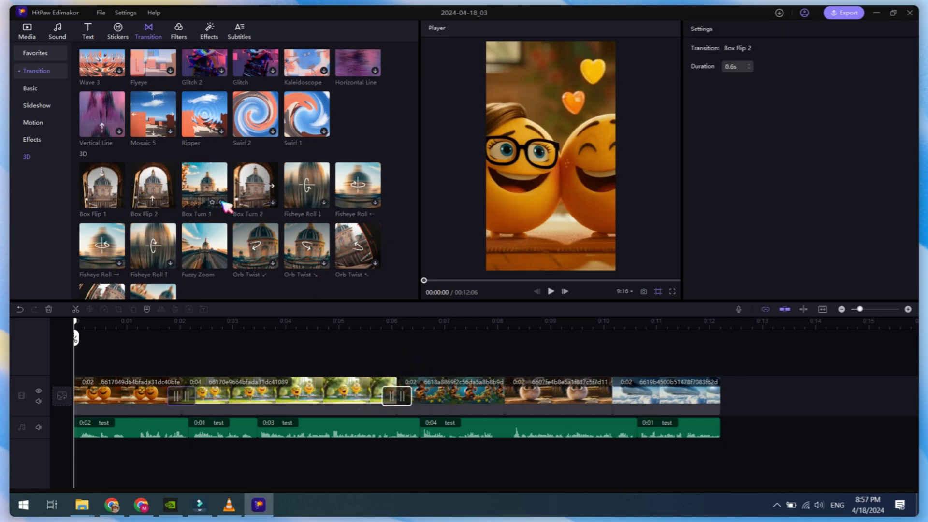
pyautogui.moveTo(225, 207); pyautogui.dragTo(503, 391)
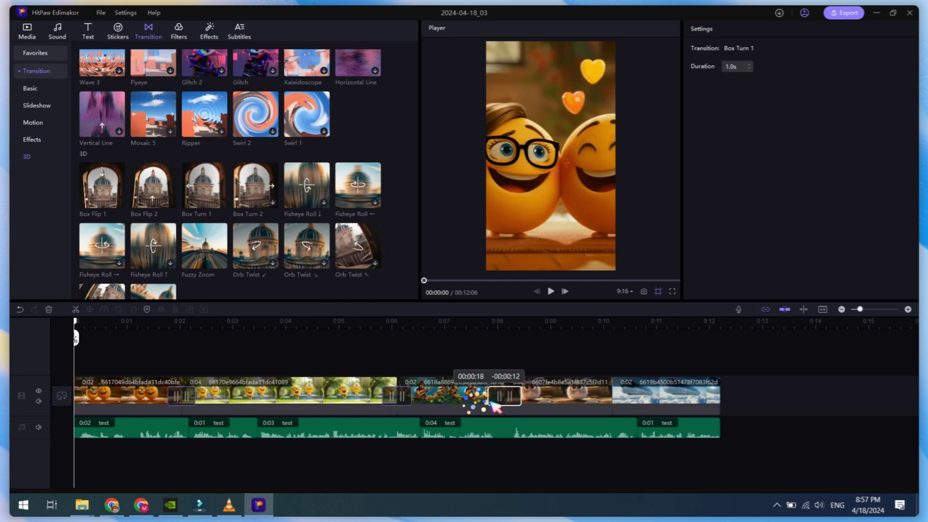
pyautogui.click(536, 393)
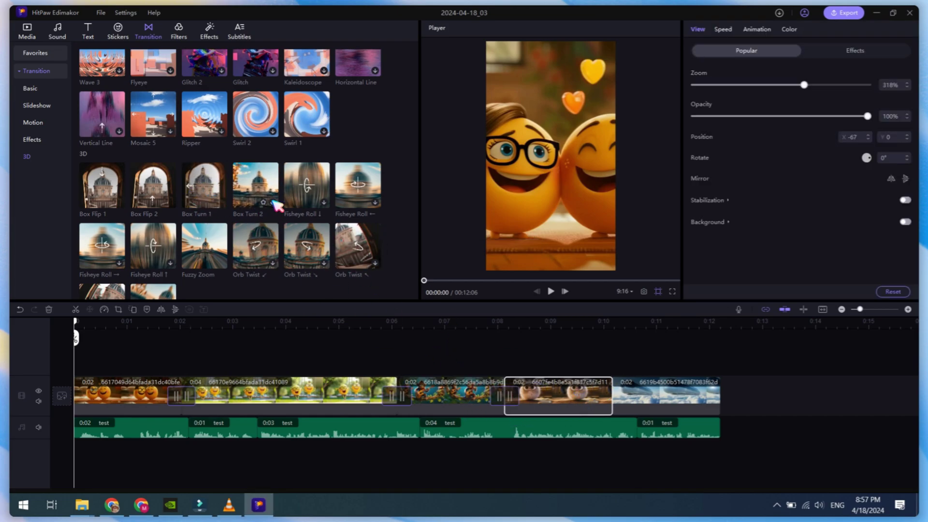
pyautogui.moveTo(249, 187); pyautogui.dragTo(606, 390)
pyautogui.click(718, 402)
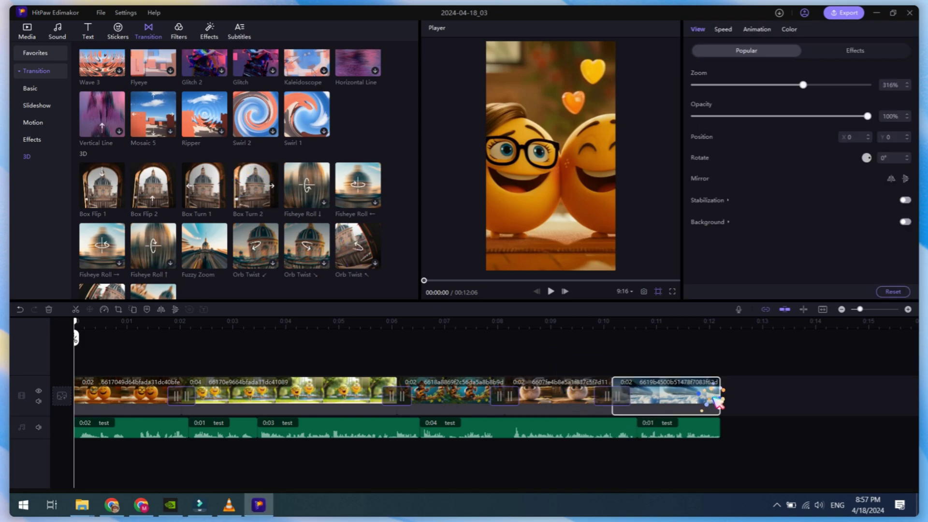
pyautogui.click(109, 400)
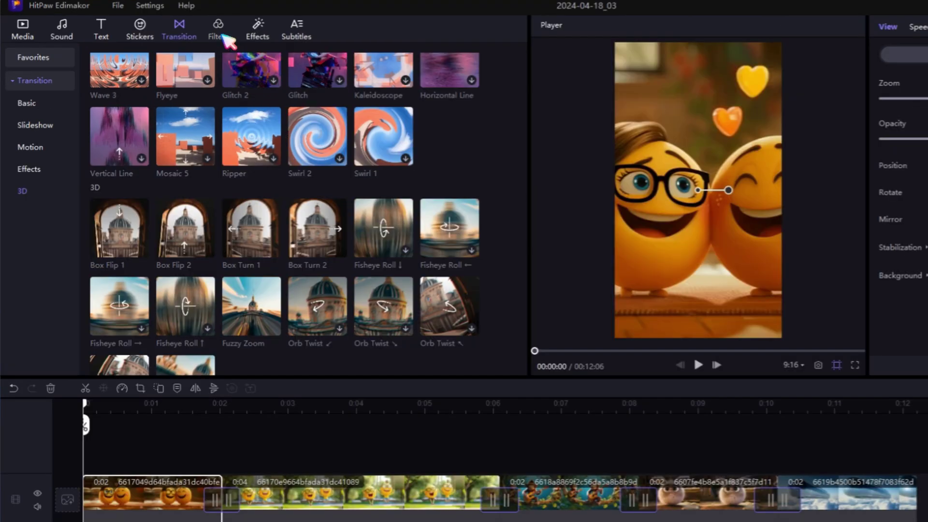
pyautogui.click(179, 30)
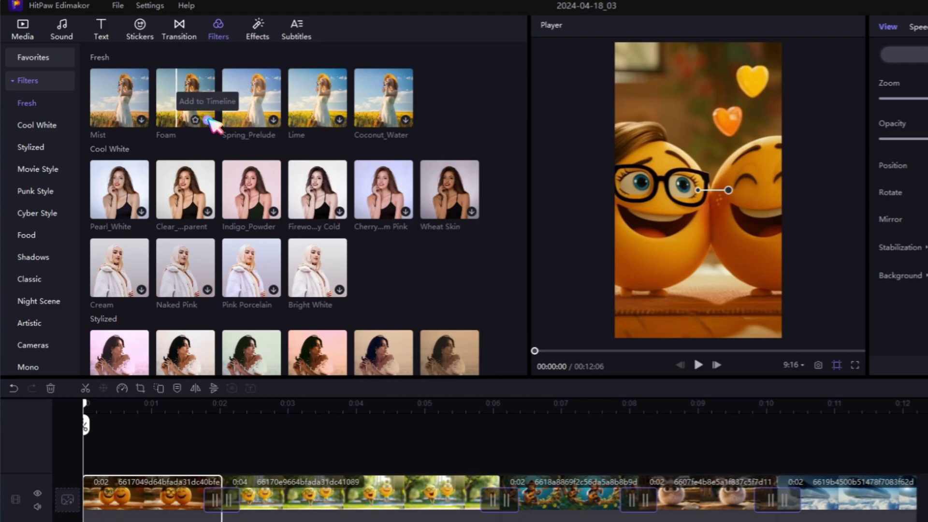
# Step: Try the Foam filter across the whole video, then remove it
pyautogui.click(209, 119)
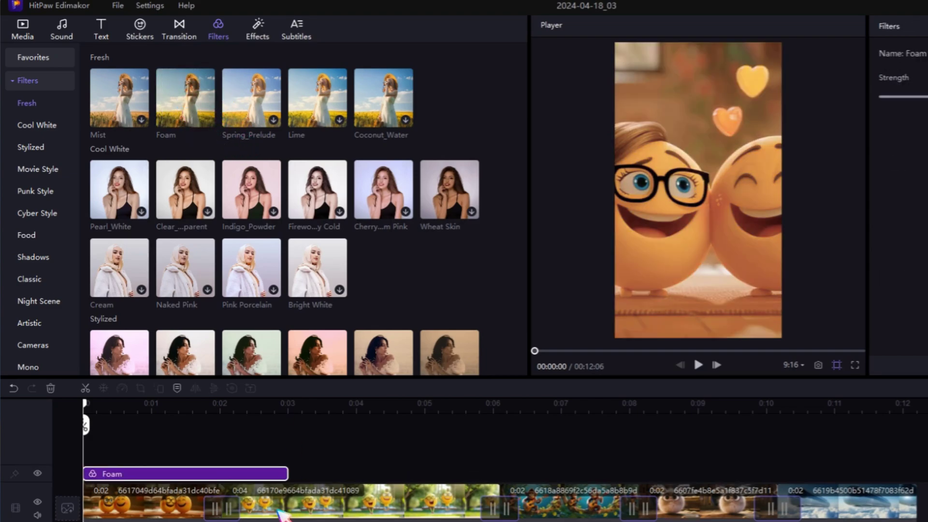
pyautogui.moveTo(292, 480); pyautogui.dragTo(917, 478)
pyautogui.moveTo(85, 424)
pyautogui.mouseDown()
pyautogui.moveTo(251, 428)
pyautogui.moveTo(96, 428)
pyautogui.mouseUp()
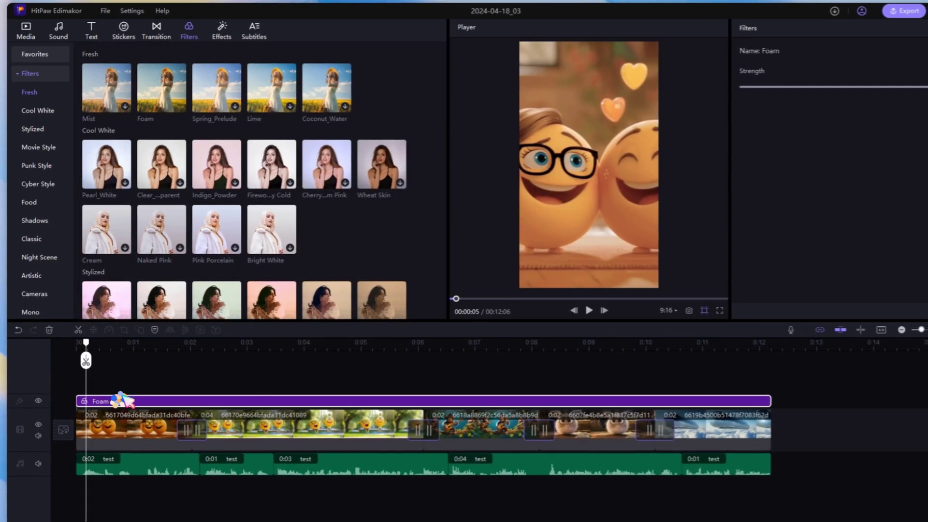
pyautogui.click(50, 388)
# Step: Add the Frost filter from Punk Style/Cyber Style and stretch it over all clips
pyautogui.click(39, 145)
pyautogui.click(36, 164)
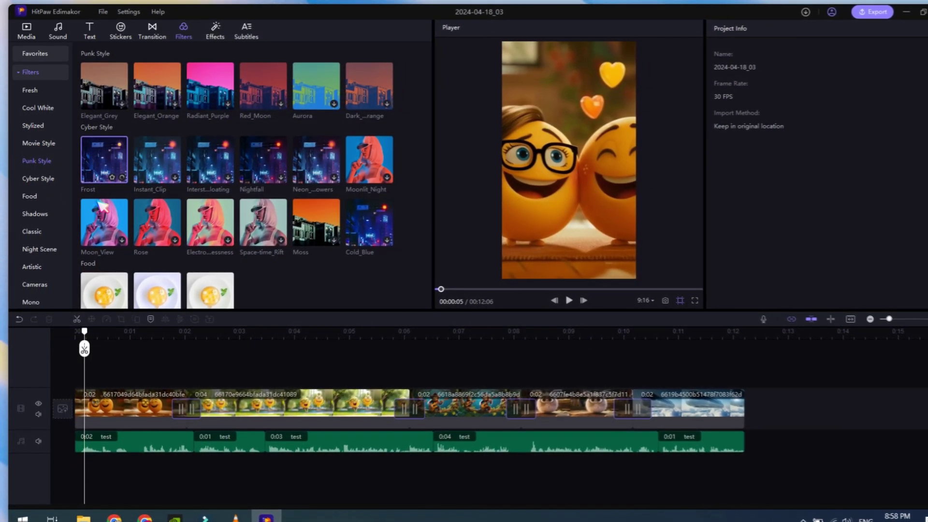
pyautogui.moveTo(104, 160); pyautogui.dragTo(145, 381)
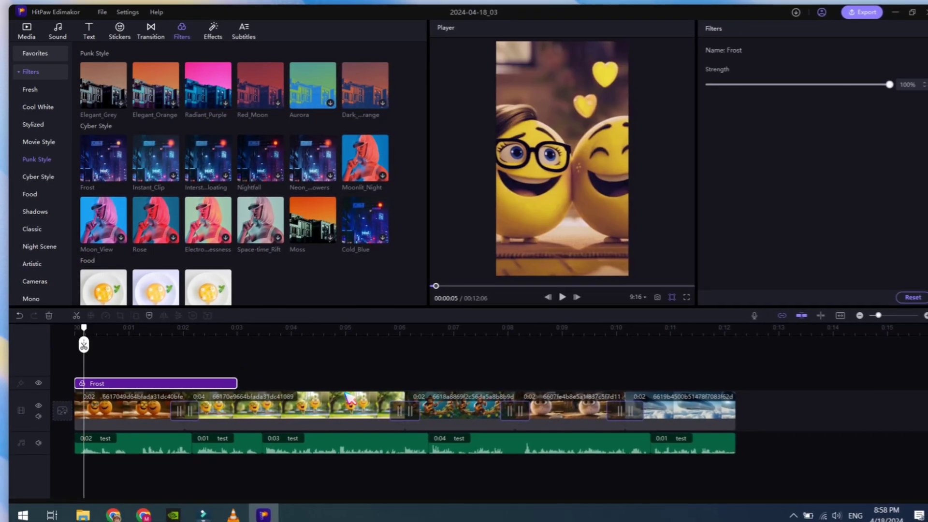
pyautogui.moveTo(237, 381); pyautogui.dragTo(731, 383)
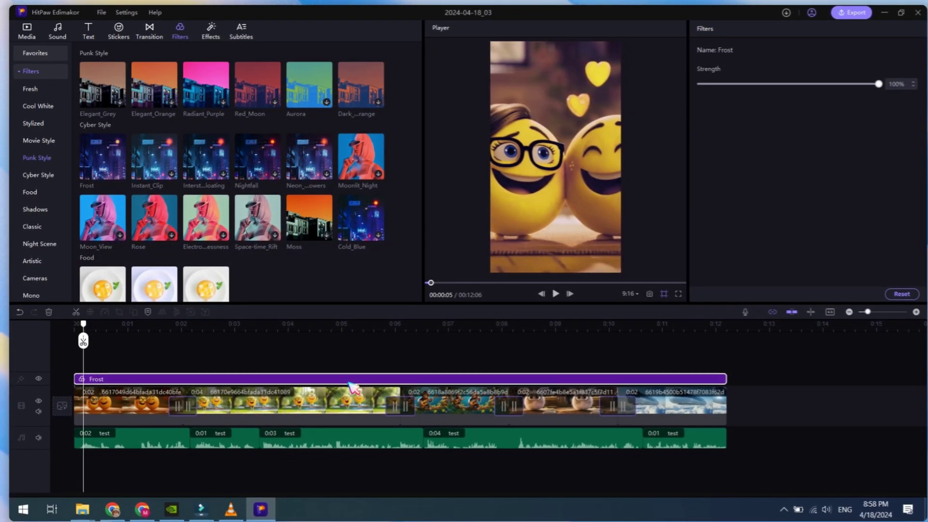
# Step: Add Spiraling Flashes from Effects > Trending and stretch it to the video end
pyautogui.click(206, 34)
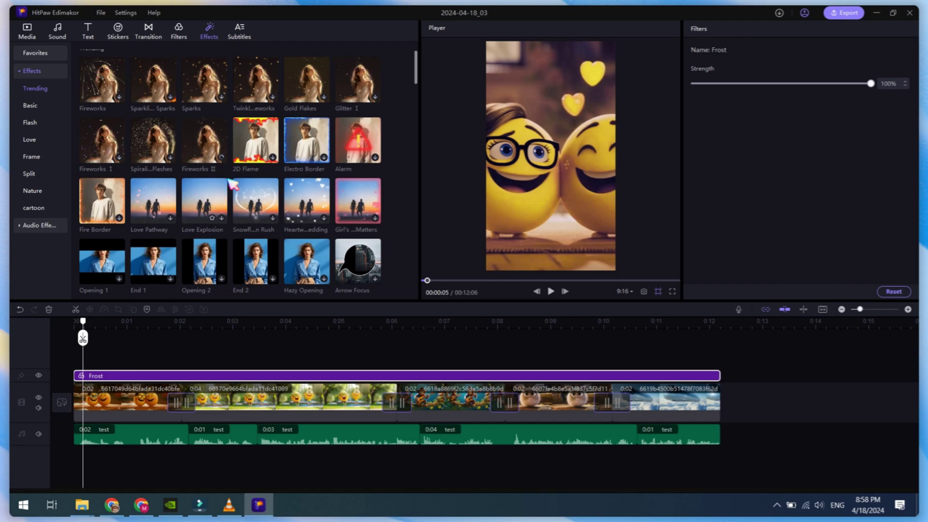
pyautogui.scroll(-3, 227, 182)
pyautogui.moveTo(204, 145); pyautogui.dragTo(79, 369)
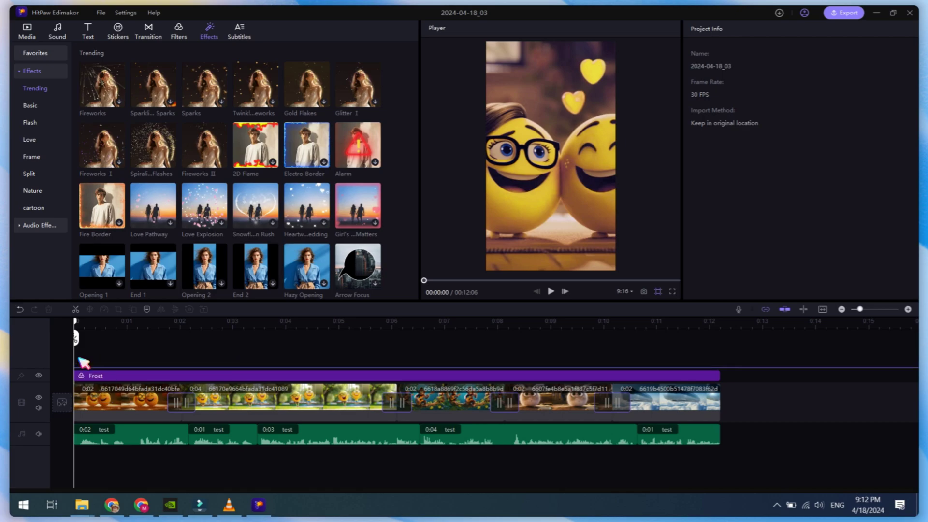
pyautogui.moveTo(233, 370); pyautogui.dragTo(725, 354)
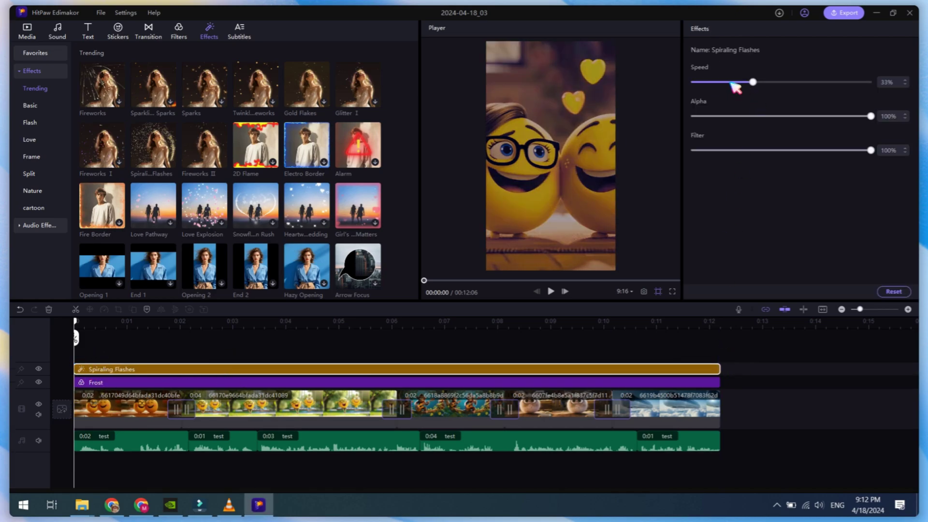
# Step: Set the effect to Speed 10%, Alpha 14% and Filter 19%, then preview playback
pyautogui.click(719, 116)
pyautogui.click(728, 151)
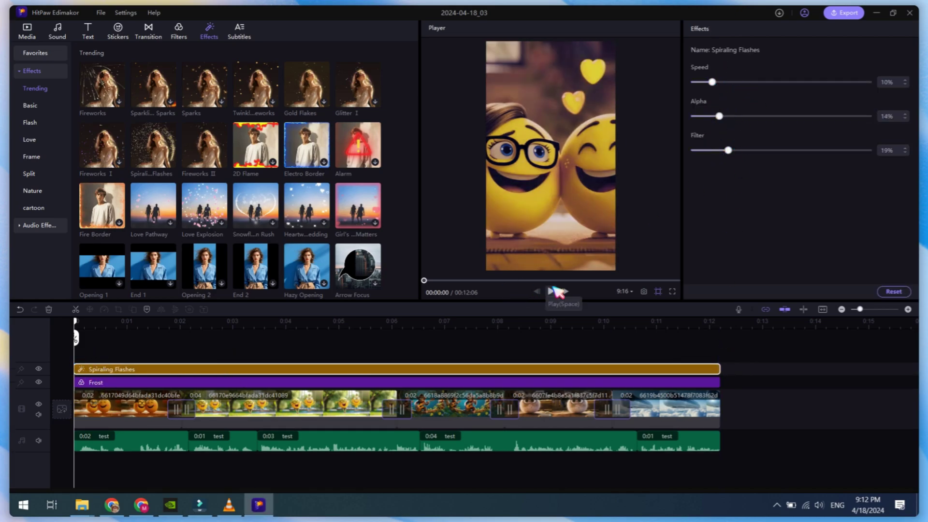
pyautogui.click(551, 292)
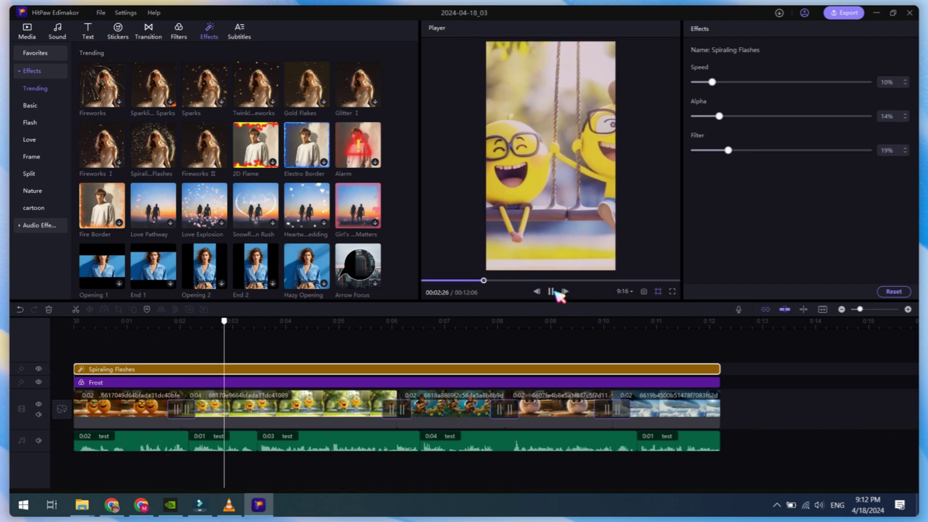
pyautogui.click(551, 292)
pyautogui.click(86, 344)
pyautogui.click(105, 411)
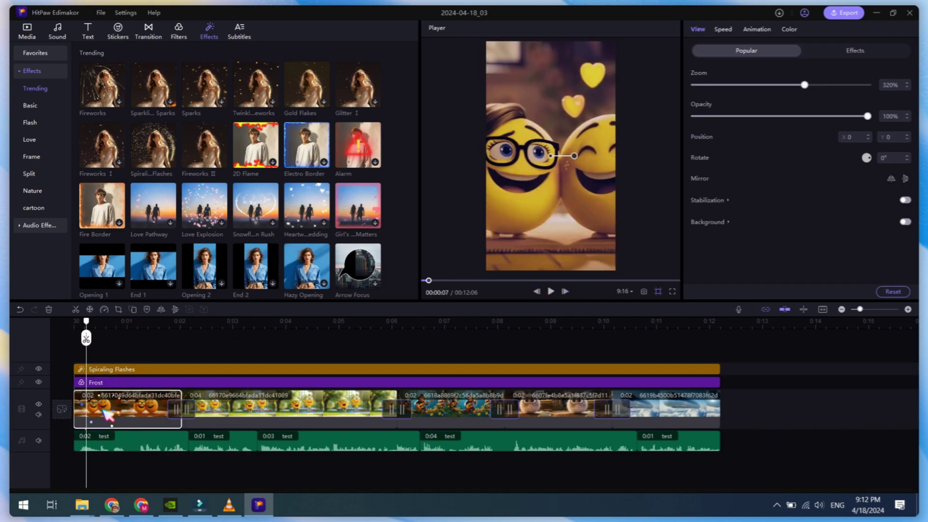
# Step: Apply the Pirate style combo animation to the first clip
pyautogui.click(758, 30)
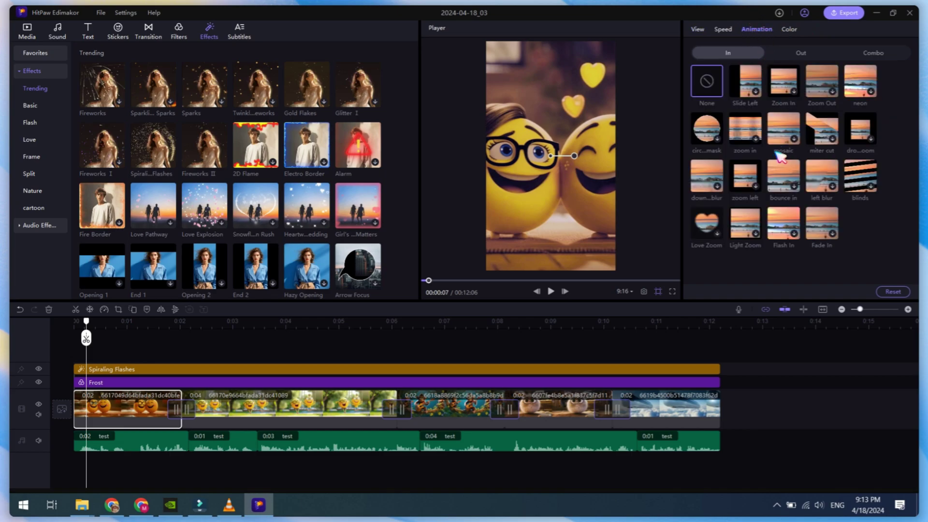
pyautogui.click(872, 53)
pyautogui.click(717, 186)
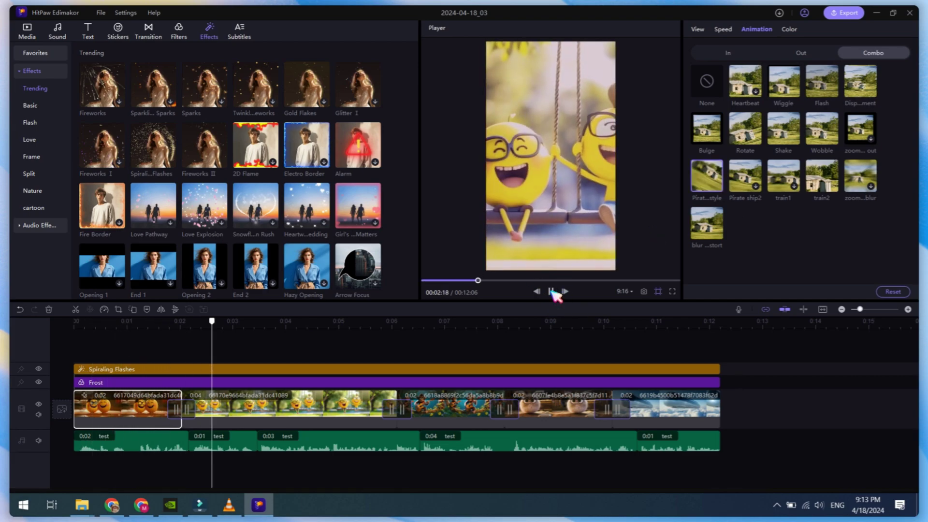
# Step: Give the third clip the Bulge combo animation and bring up the music library
pyautogui.click(550, 291)
pyautogui.press('space')
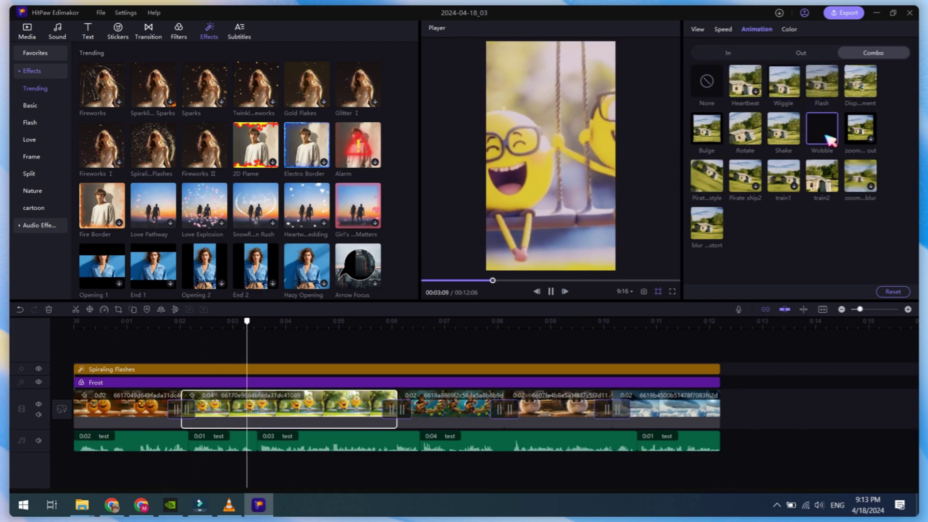
pyautogui.click(721, 127)
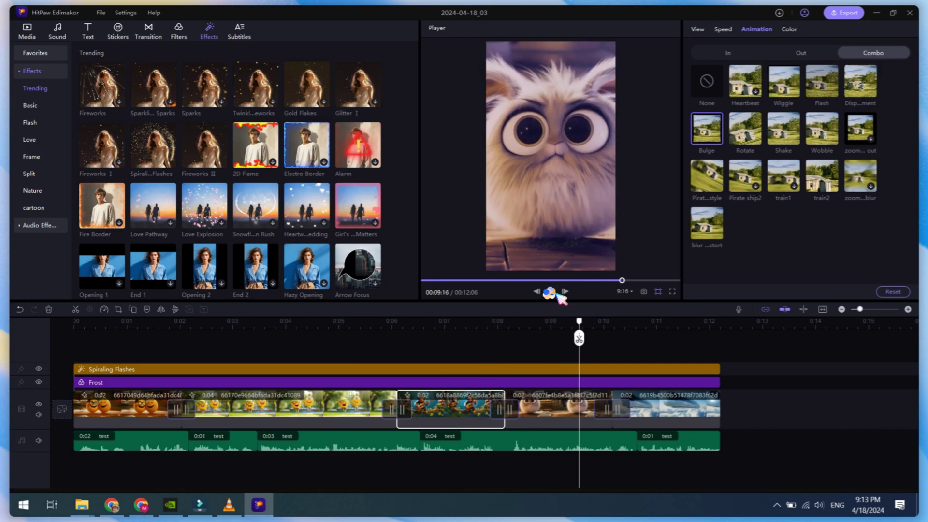
pyautogui.click(61, 31)
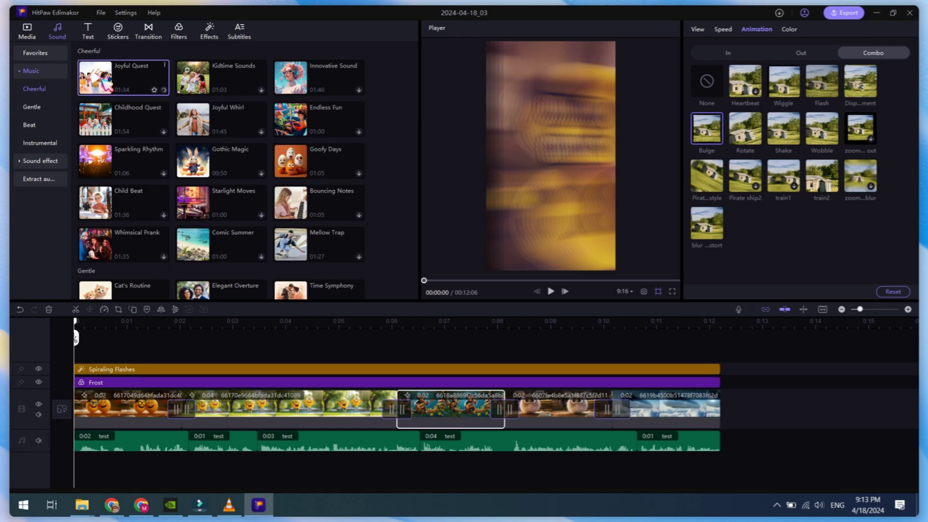
# Step: Add Joyful Quest as a music track and trim it to end with the video
pyautogui.click(105, 84)
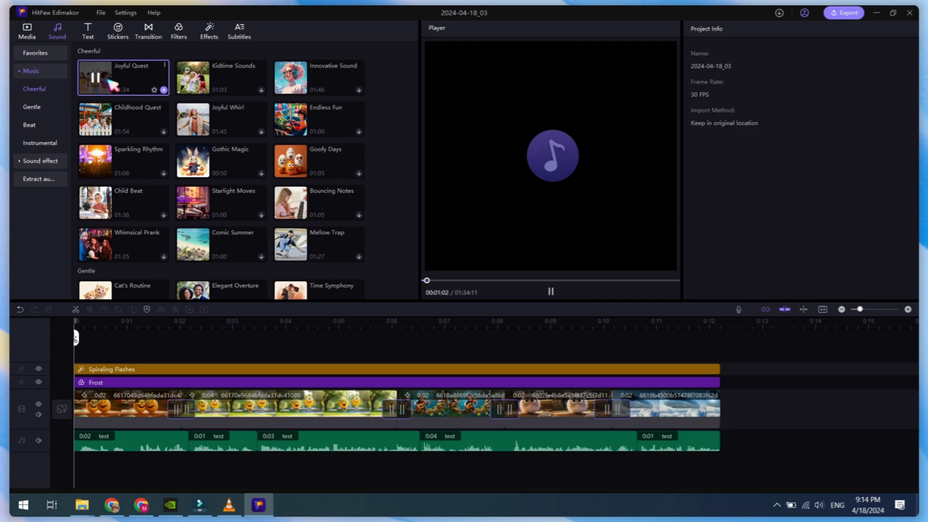
pyautogui.moveTo(112, 85); pyautogui.dragTo(237, 453)
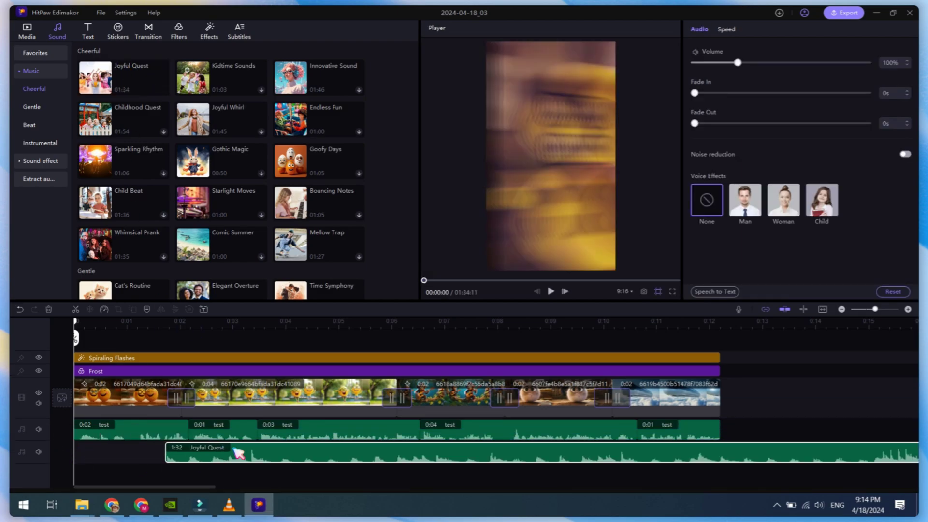
pyautogui.hotkey('ctrl', 'z')
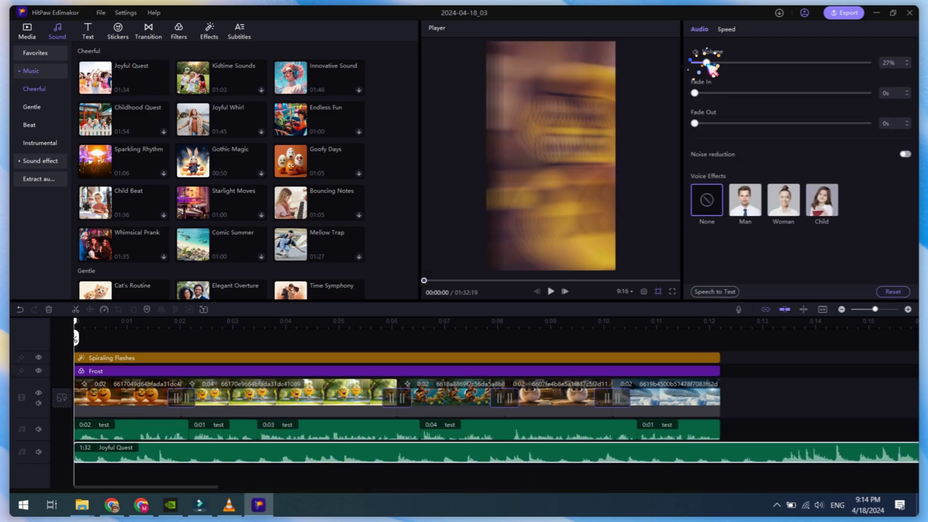
pyautogui.click(551, 291)
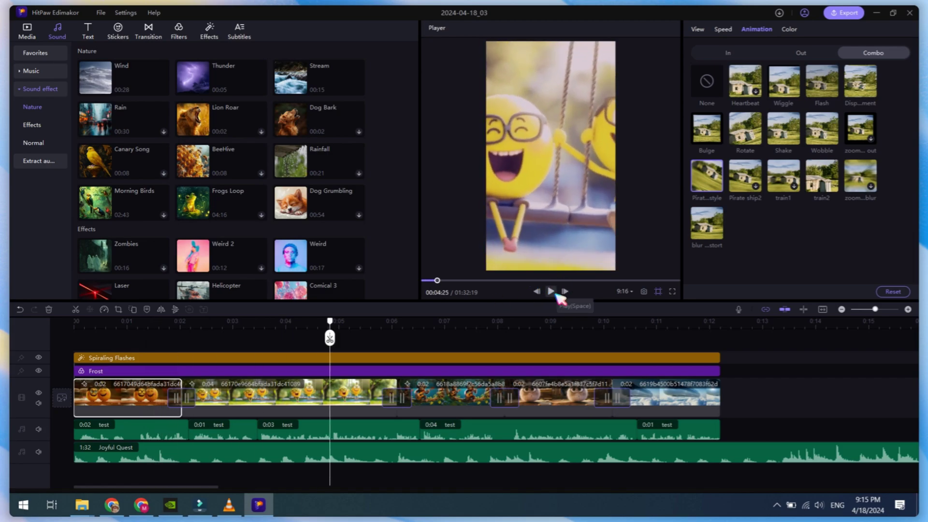
pyautogui.click(788, 30)
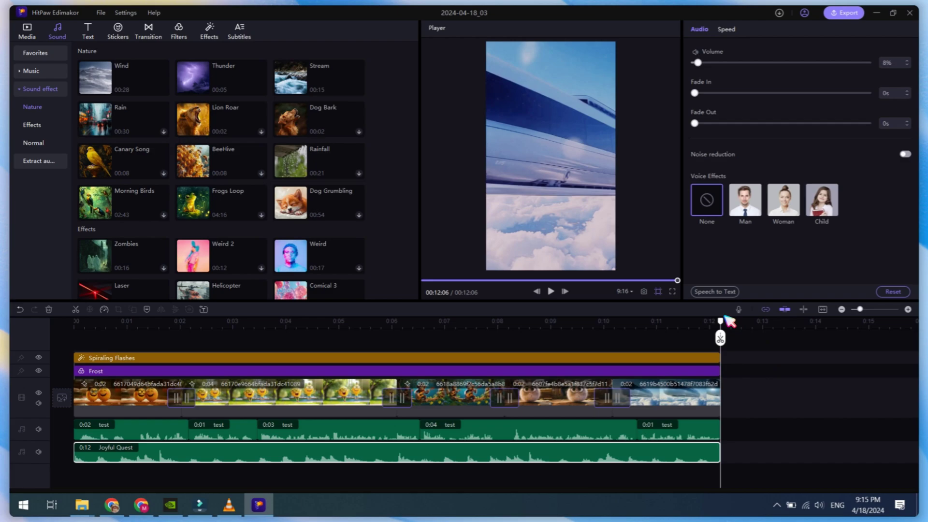
pyautogui.moveTo(725, 325); pyautogui.dragTo(106, 428)
# Step: Select all five test voice clips and start Auto Subtitling on them
pyautogui.click(107, 427)
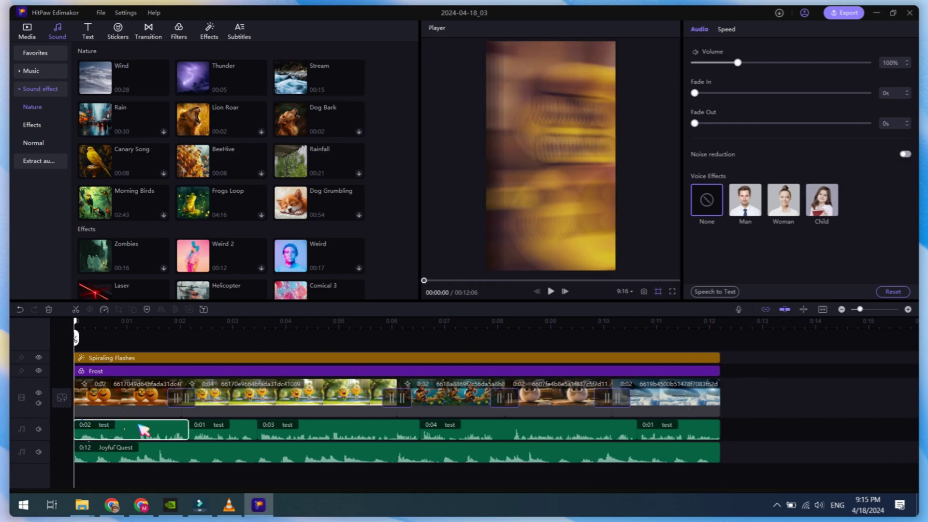
pyautogui.moveTo(756, 434); pyautogui.dragTo(113, 429)
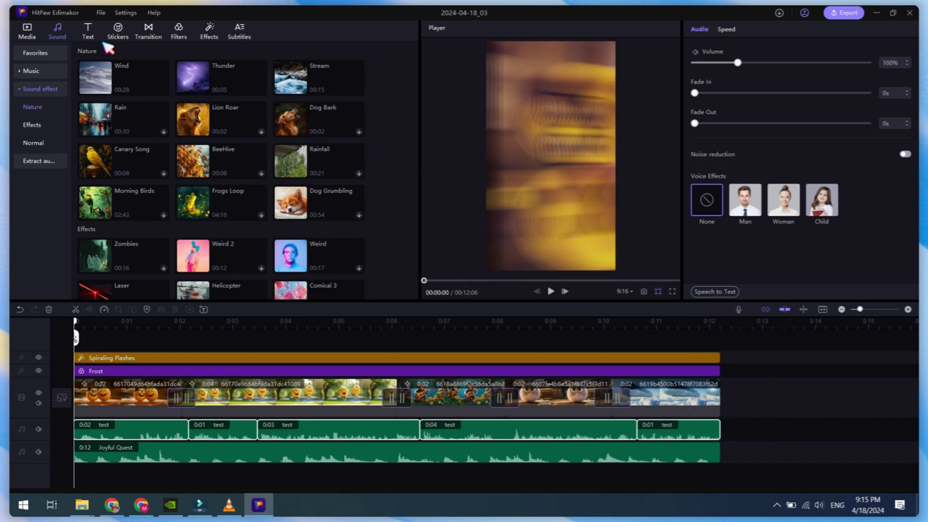
pyautogui.click(253, 31)
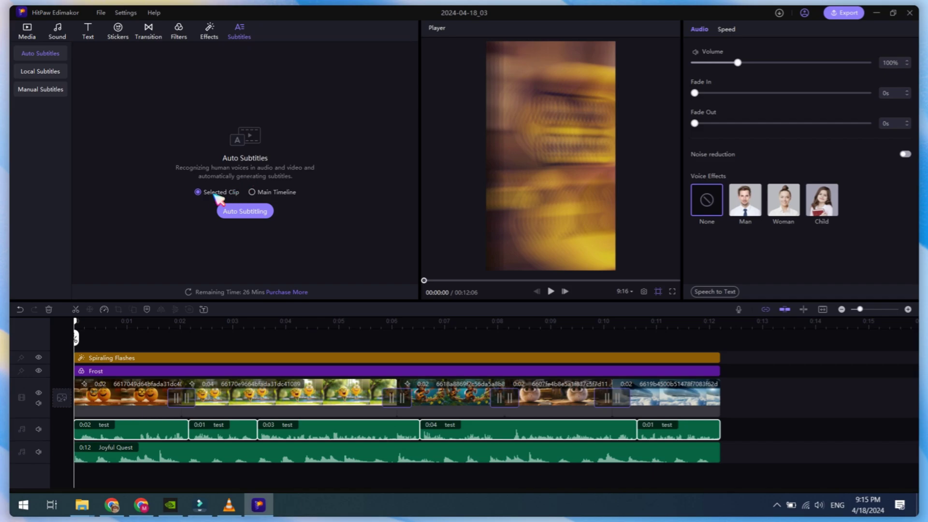
pyautogui.click(261, 211)
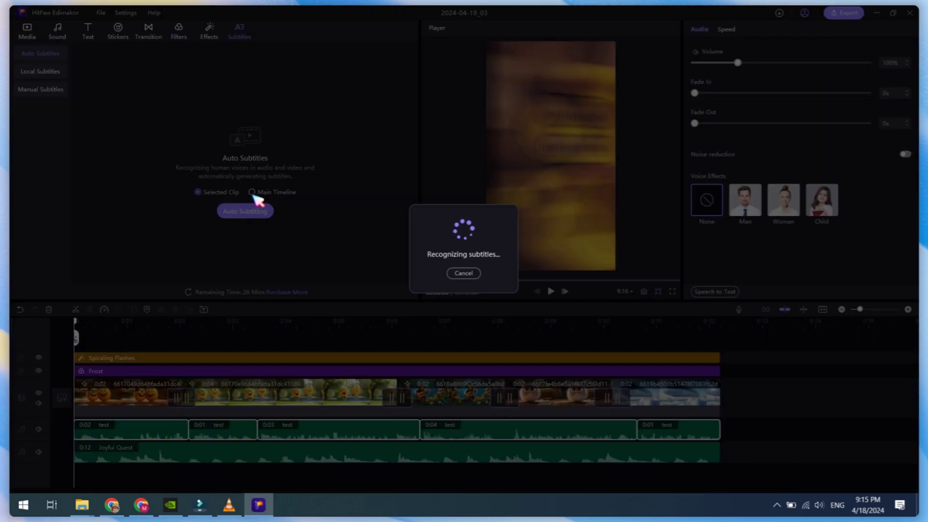
# Step: Move the 'Three Facts of a Happy Life.' subtitle to mid-frame, trying pink and green styles
pyautogui.click(554, 292)
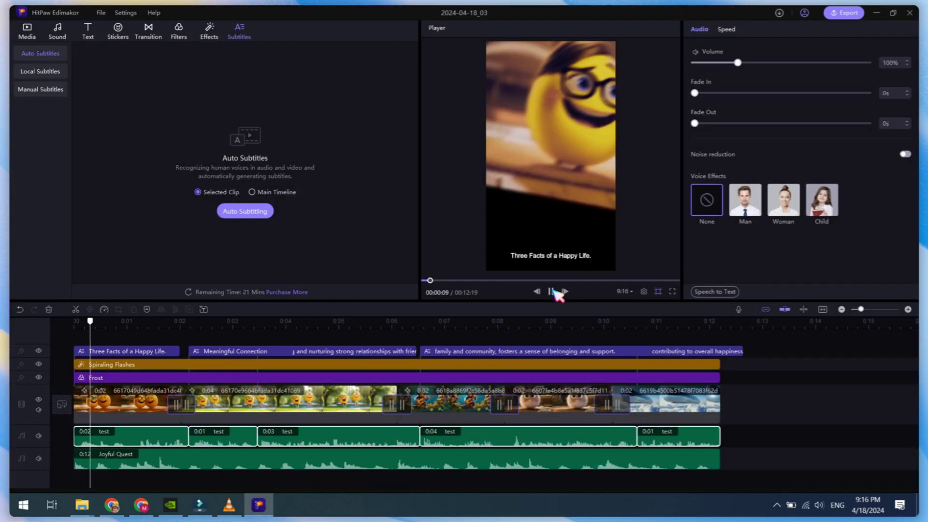
pyautogui.click(553, 292)
pyautogui.click(176, 353)
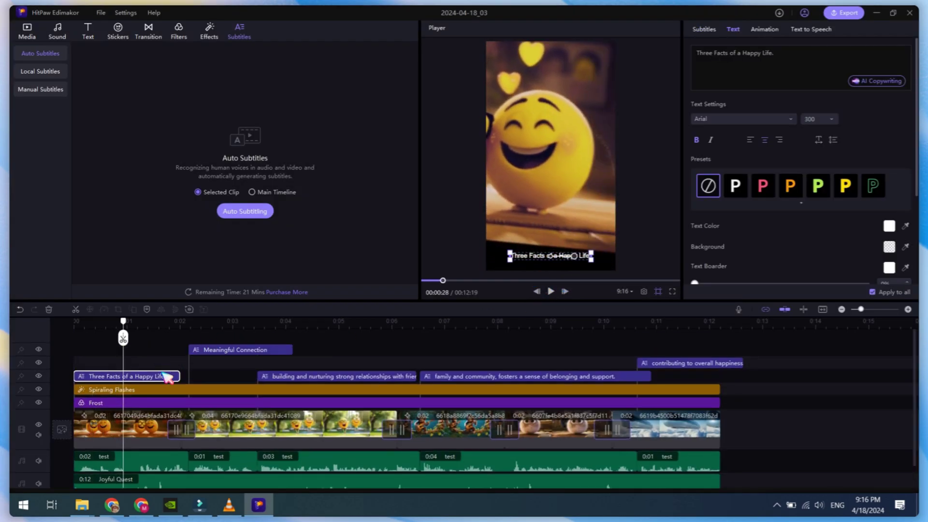
pyautogui.click(762, 187)
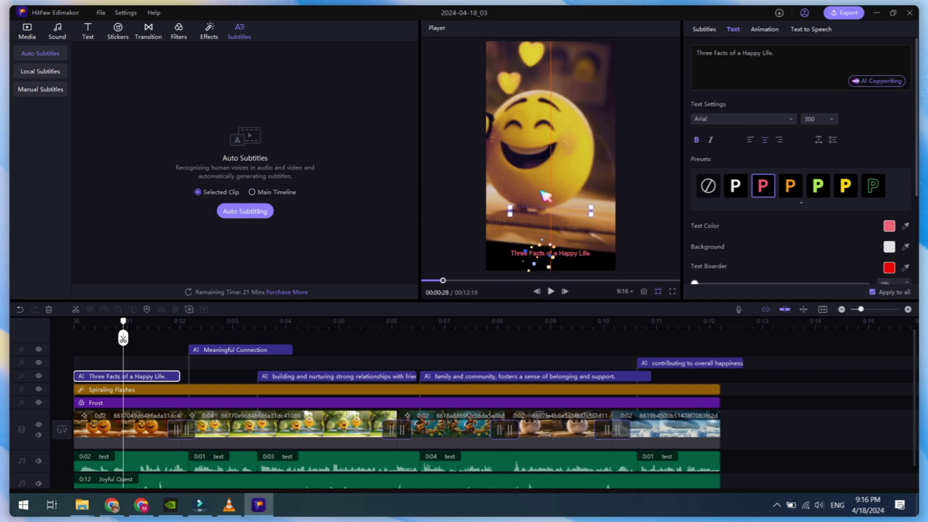
pyautogui.moveTo(546, 255); pyautogui.dragTo(545, 161)
pyautogui.click(818, 186)
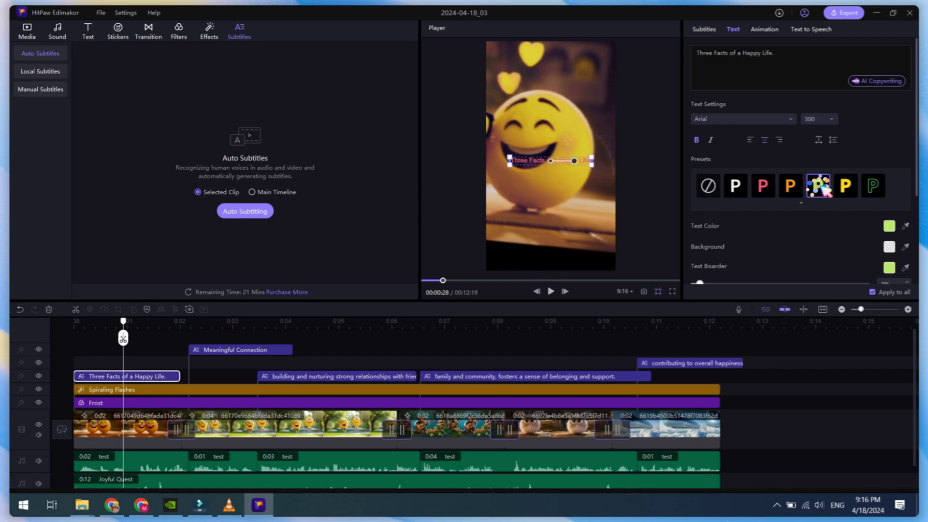
# Step: Style subtitles in Baloo Tammudu, white preset, with a slightly thicker black border
pyautogui.click(779, 123)
pyautogui.click(714, 257)
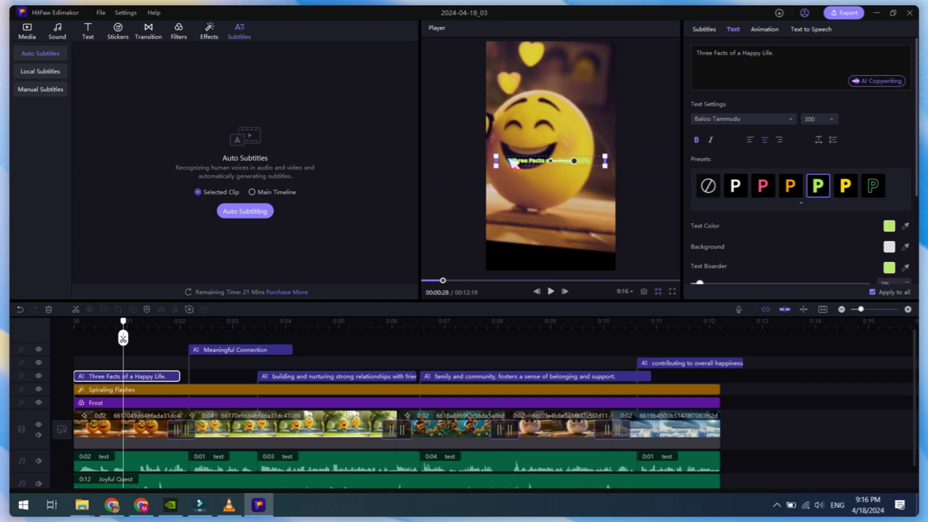
pyautogui.click(735, 186)
pyautogui.scroll(-3, 775, 89)
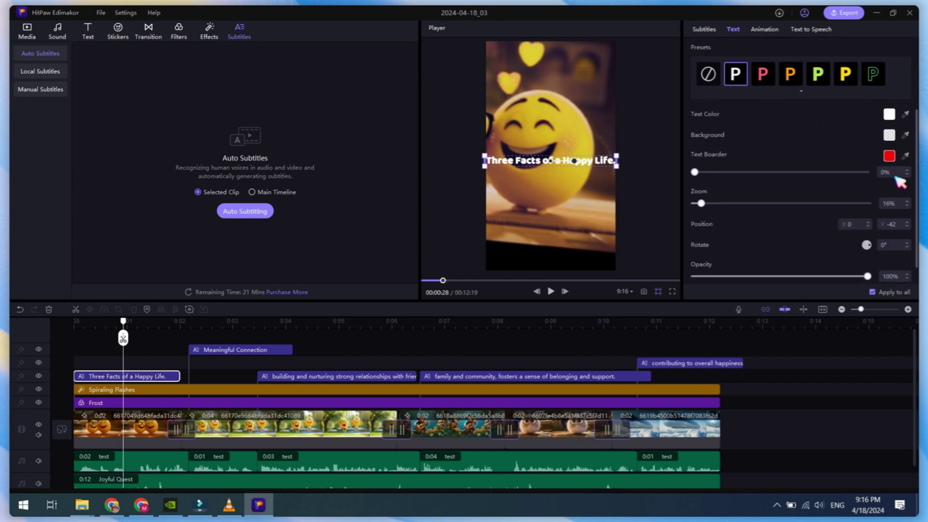
pyautogui.click(888, 157)
pyautogui.click(822, 224)
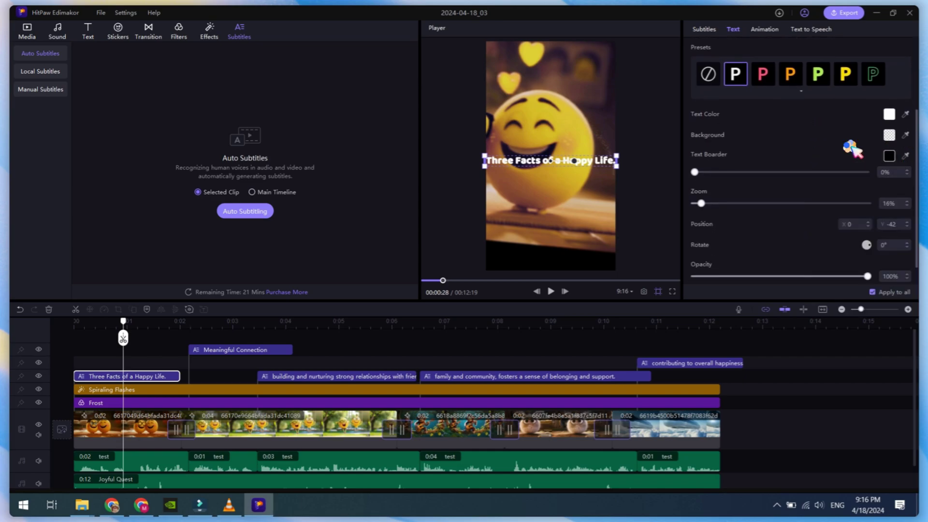
pyautogui.moveTo(694, 172); pyautogui.dragTo(703, 173)
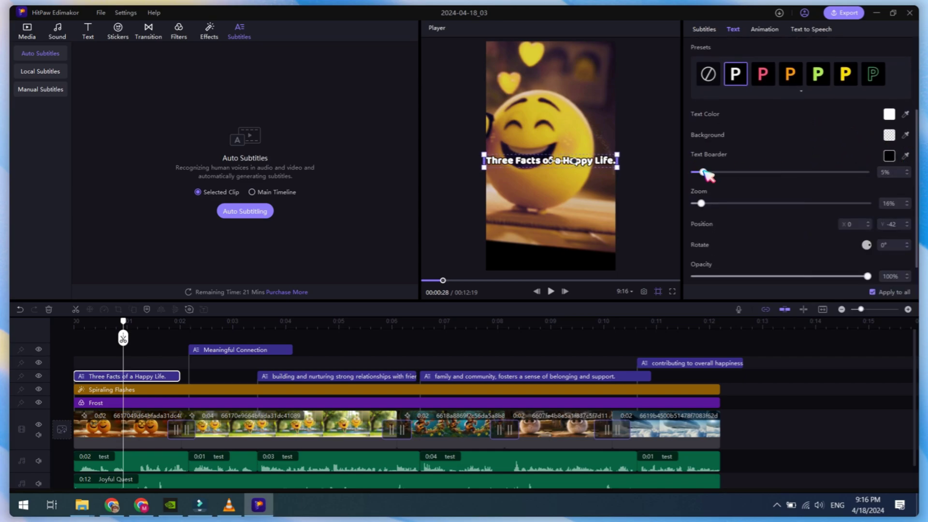
# Step: Give the subtitles the Typing entrance animation
pyautogui.click(764, 29)
pyautogui.click(823, 86)
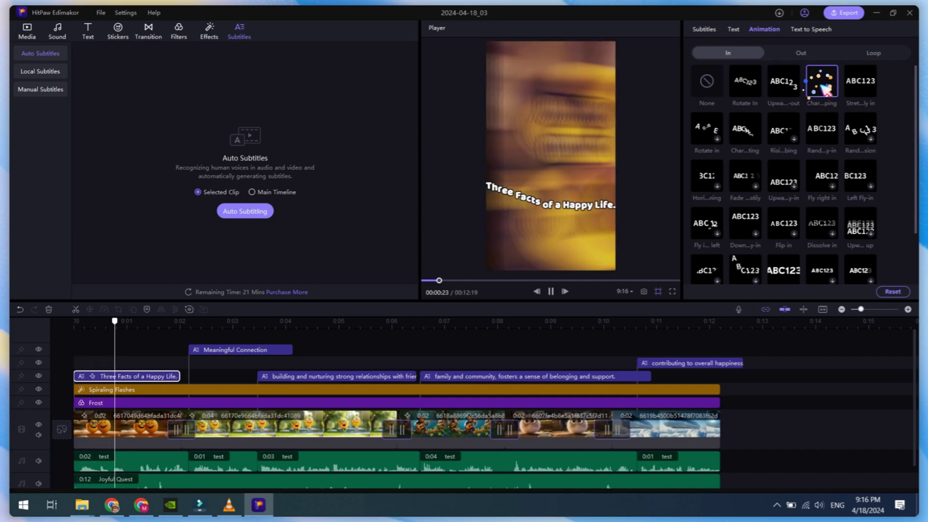
pyautogui.click(859, 129)
pyautogui.scroll(-1, 816, 194)
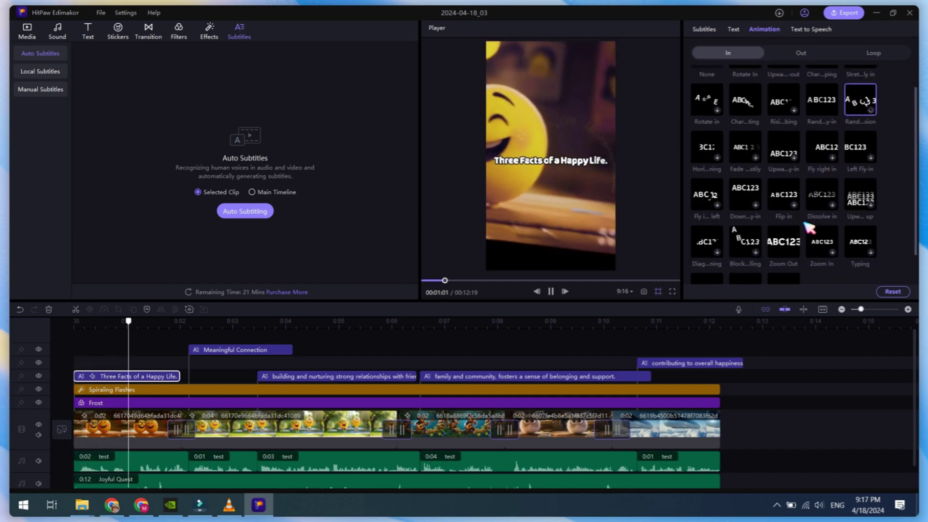
pyautogui.scroll(-1, 814, 224)
pyautogui.click(859, 212)
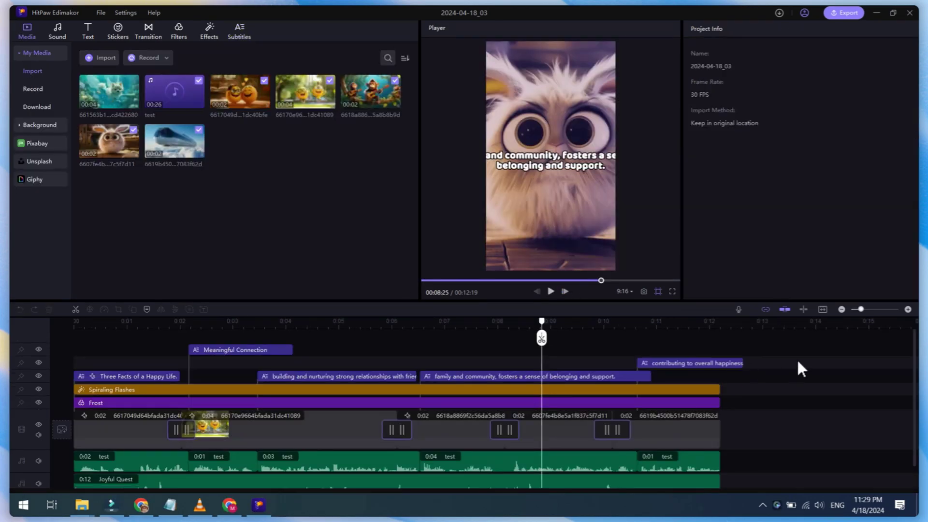
# Step: Select the test voice clips and turn on Noise reduction
pyautogui.scroll(-1, 726, 430)
pyautogui.moveTo(735, 430); pyautogui.dragTo(108, 441)
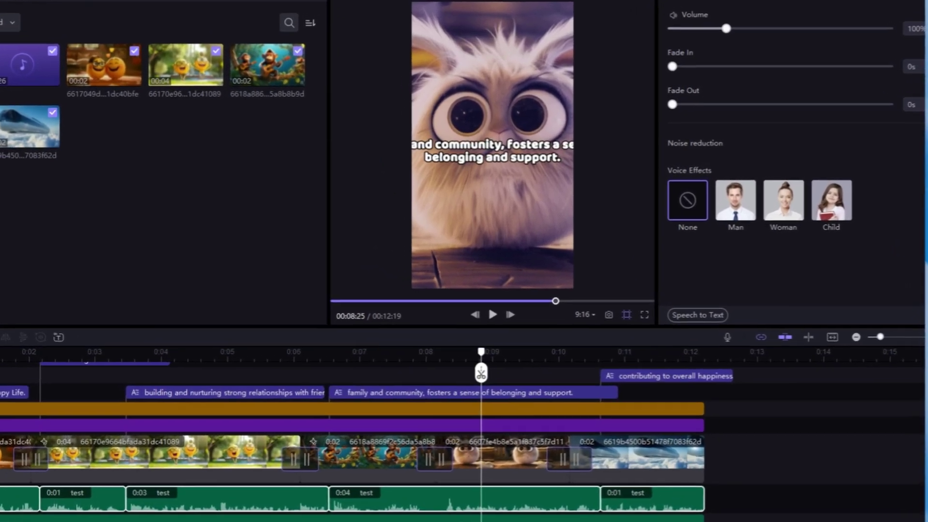
pyautogui.click(910, 154)
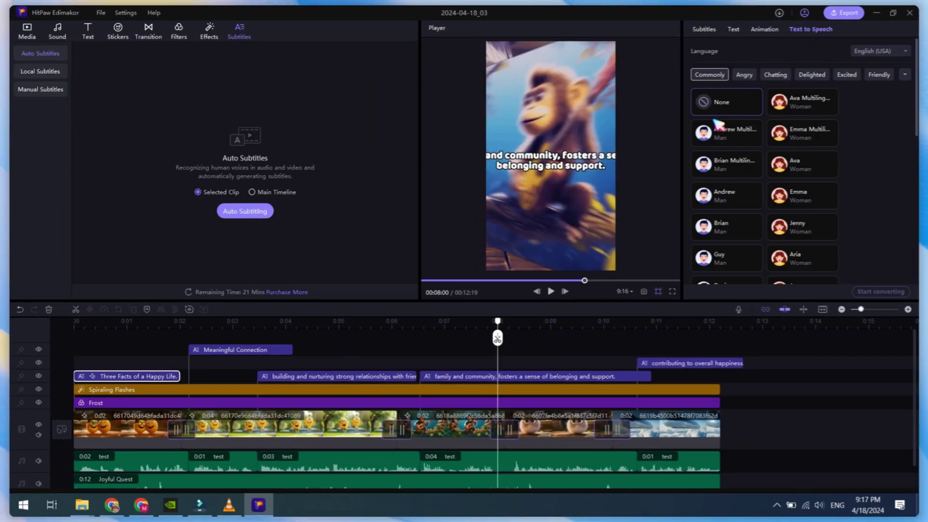
# Step: Convert the subtitle text to speech with the Emma (Woman) voice instead of Andrew
pyautogui.click(754, 136)
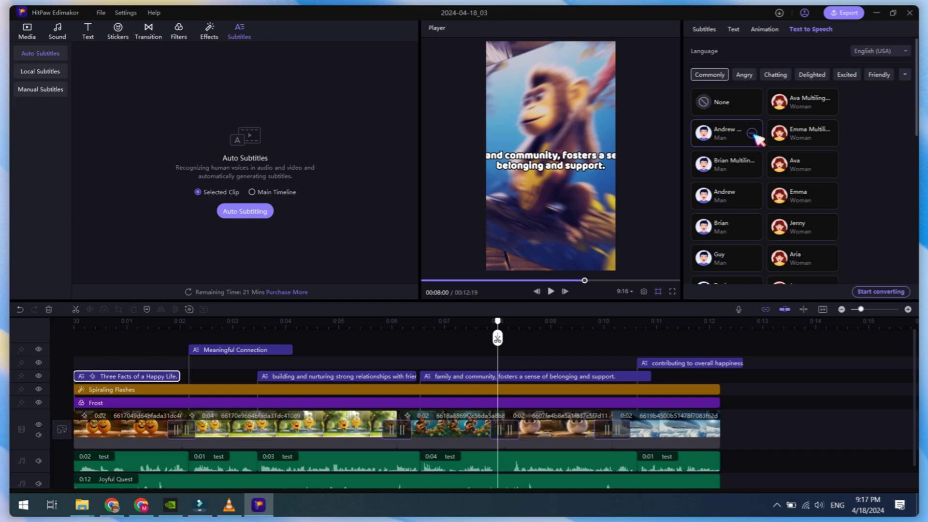
pyautogui.click(828, 199)
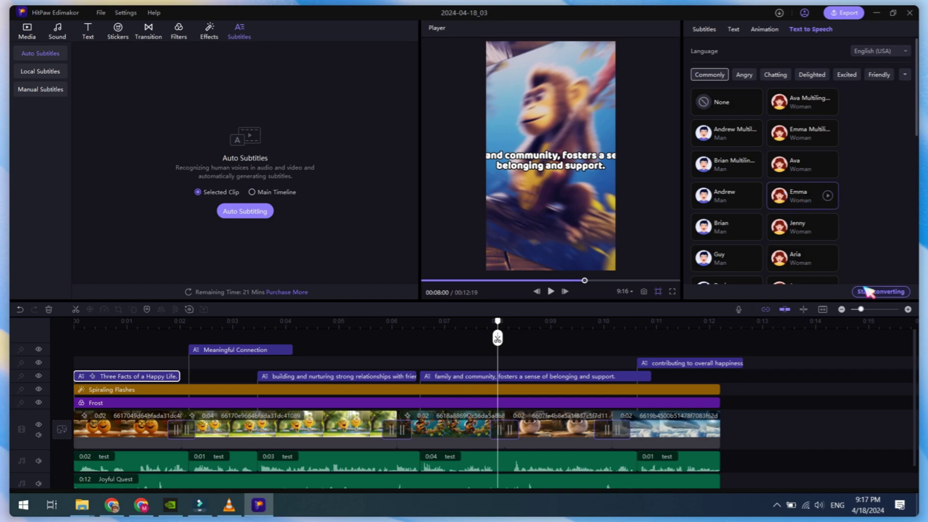
pyautogui.click(880, 293)
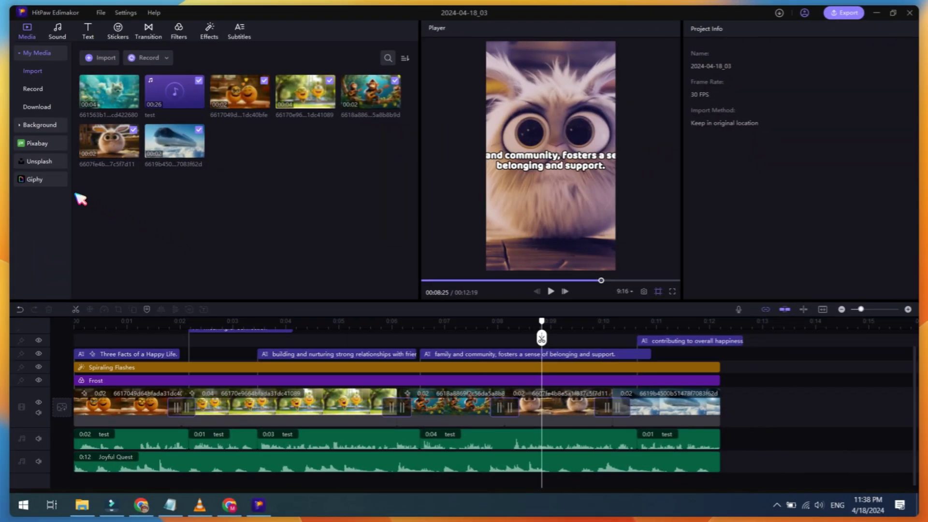
# Step: Browse the Pixabay and Giphy stock libraries and move the playhead to 0:08
pyautogui.click(37, 144)
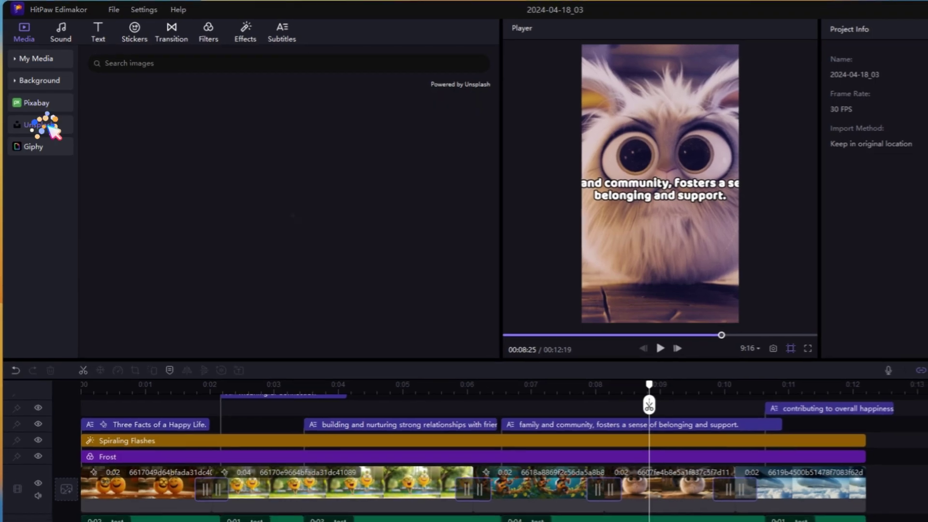
pyautogui.click(38, 149)
pyautogui.click(44, 99)
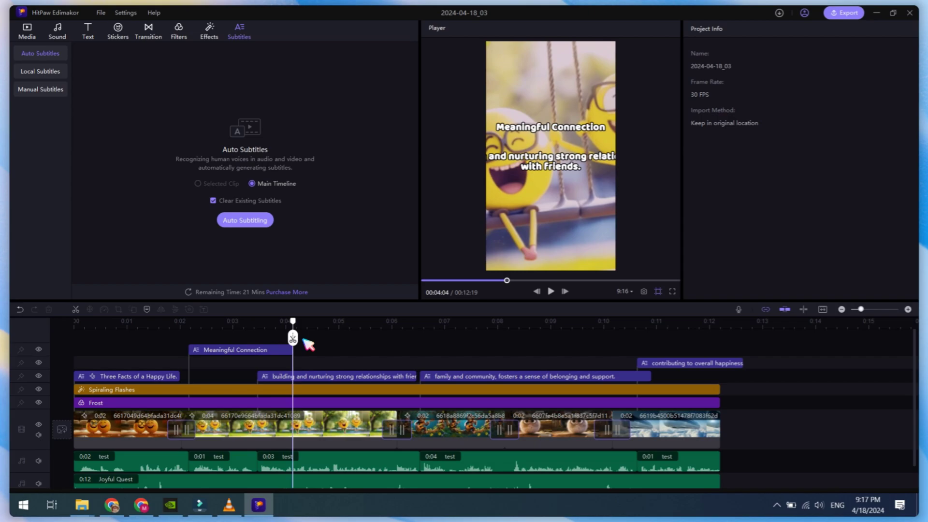
pyautogui.moveTo(304, 343); pyautogui.dragTo(544, 342)
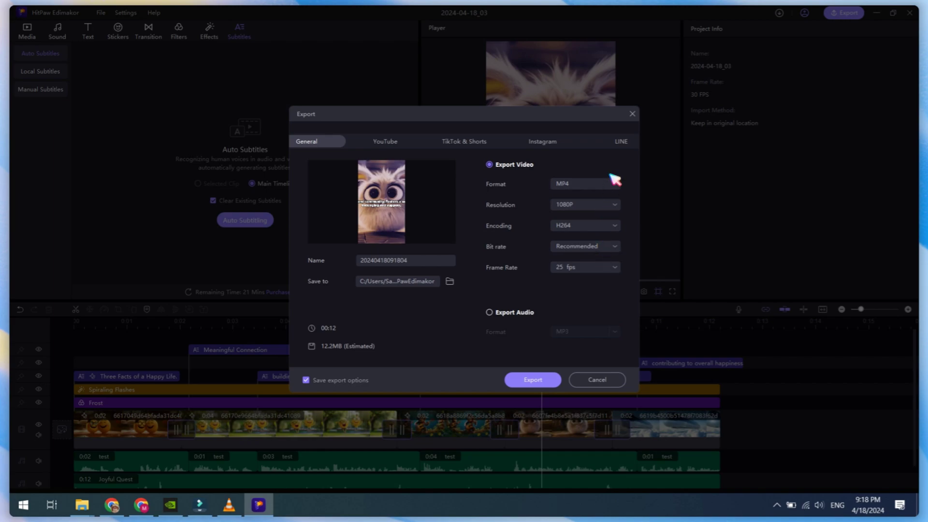
# Step: Compare the YouTube, TikTok & Shorts and Instagram export presets, ending on General
pyautogui.click(612, 182)
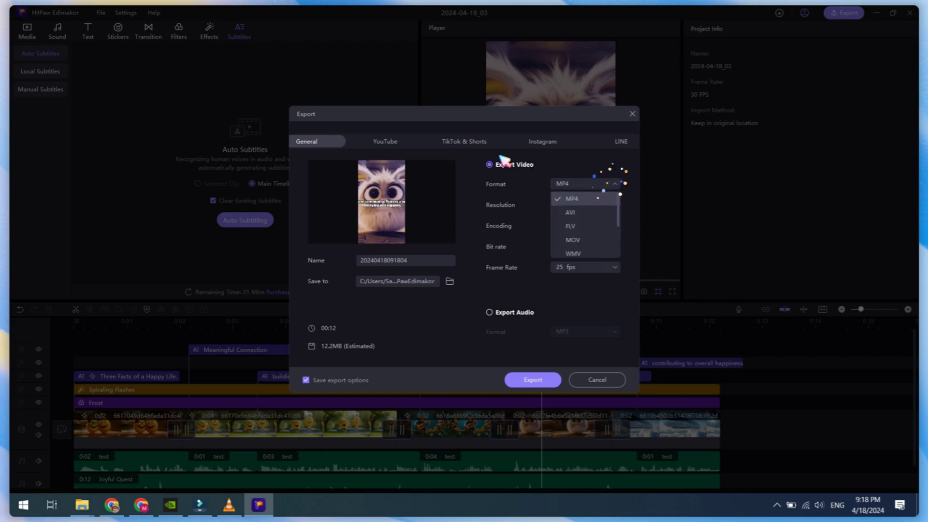
pyautogui.click(391, 140)
pyautogui.click(464, 142)
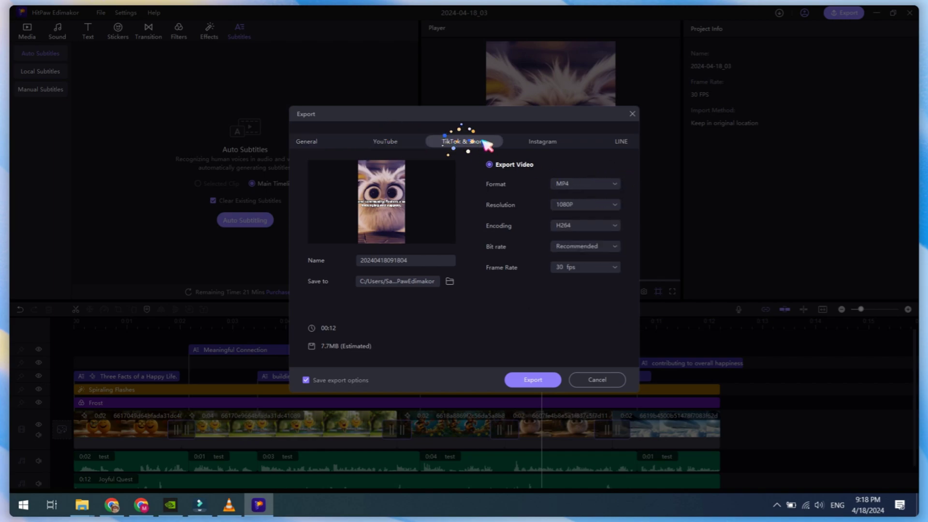
pyautogui.click(527, 141)
pyautogui.click(312, 141)
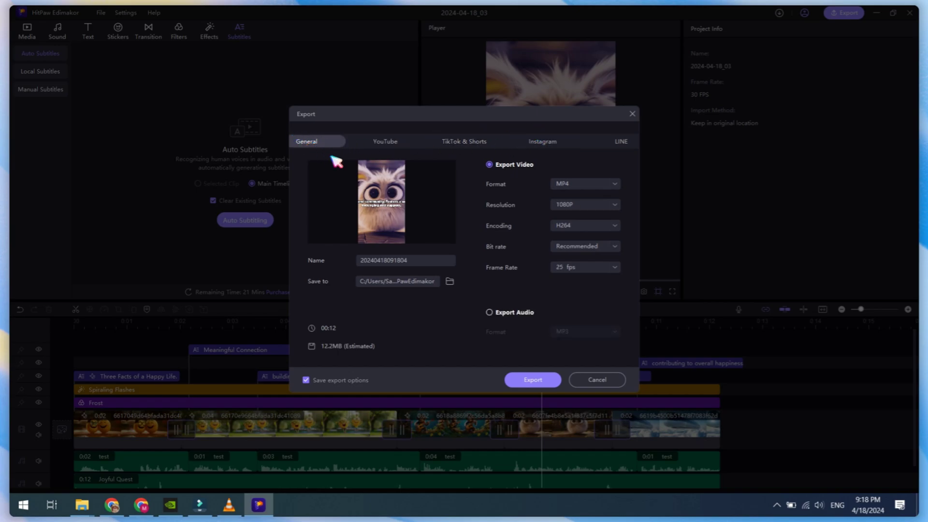
# Step: Set the Lab folder as the export save location
pyautogui.click(449, 281)
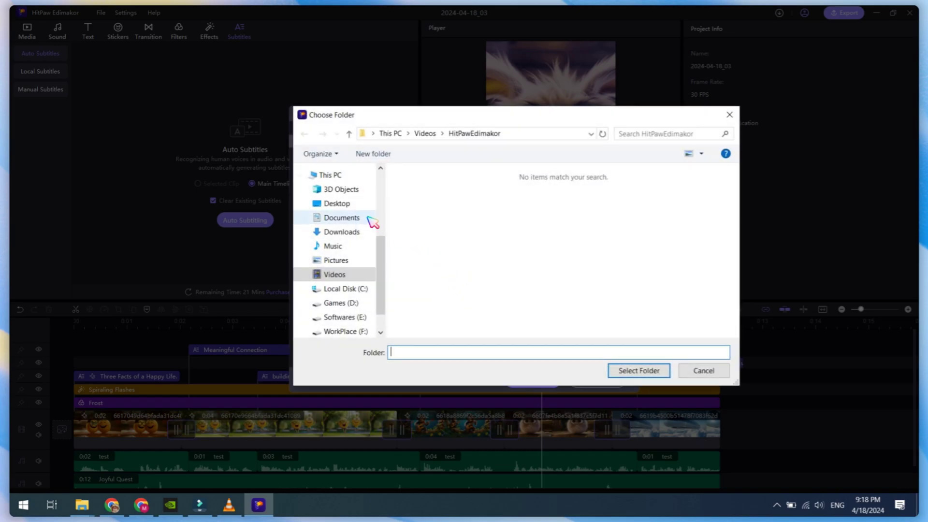
pyautogui.scroll(1, 367, 219)
pyautogui.scroll(1, 356, 201)
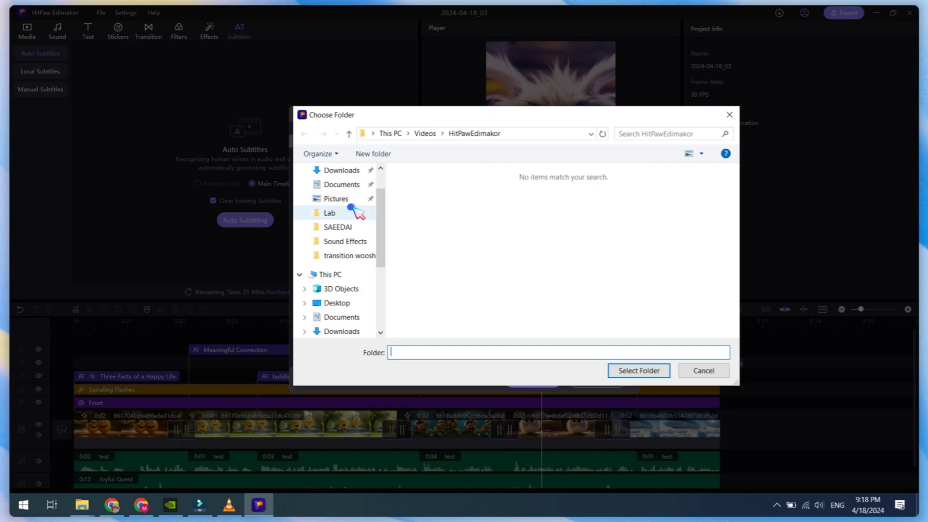
pyautogui.click(356, 213)
pyautogui.click(637, 369)
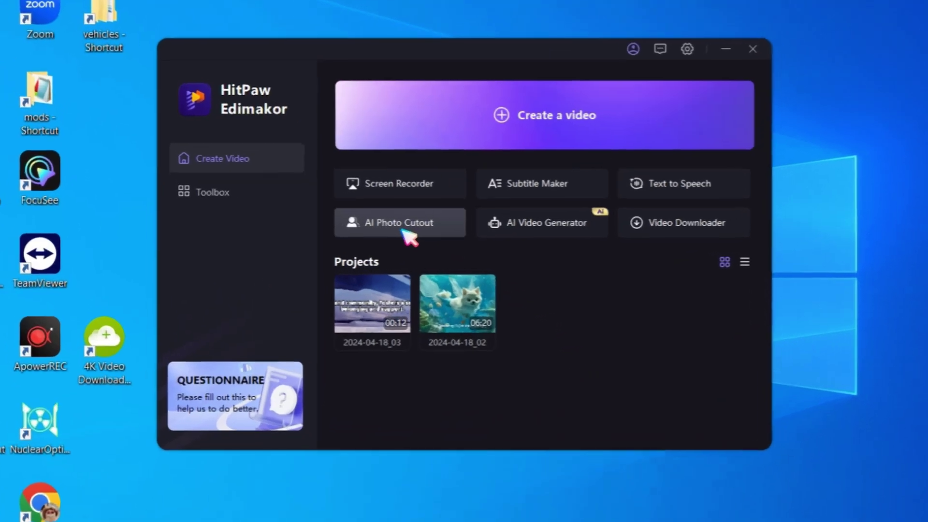
# Step: Start an AI Photo Cutout project, scrub the cutout clip, then return playback to the start
pyautogui.click(415, 234)
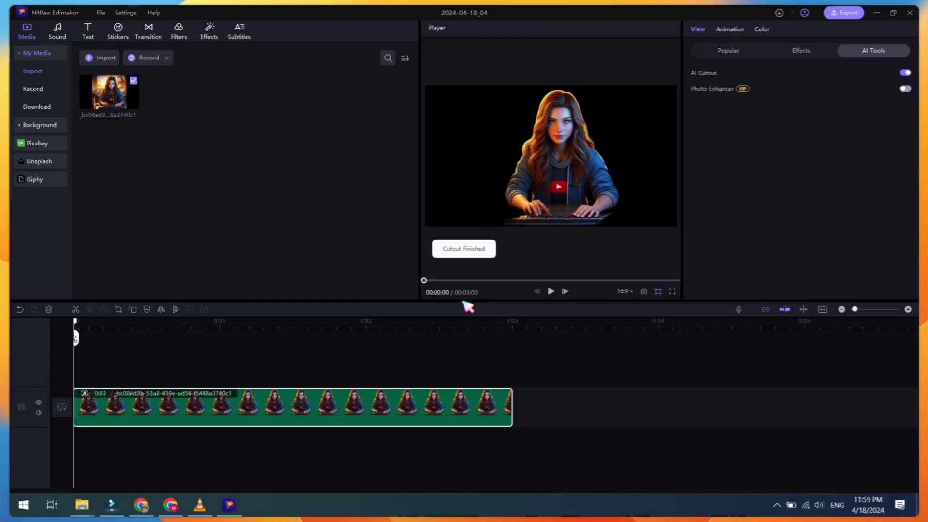
pyautogui.moveTo(79, 324); pyautogui.dragTo(201, 364)
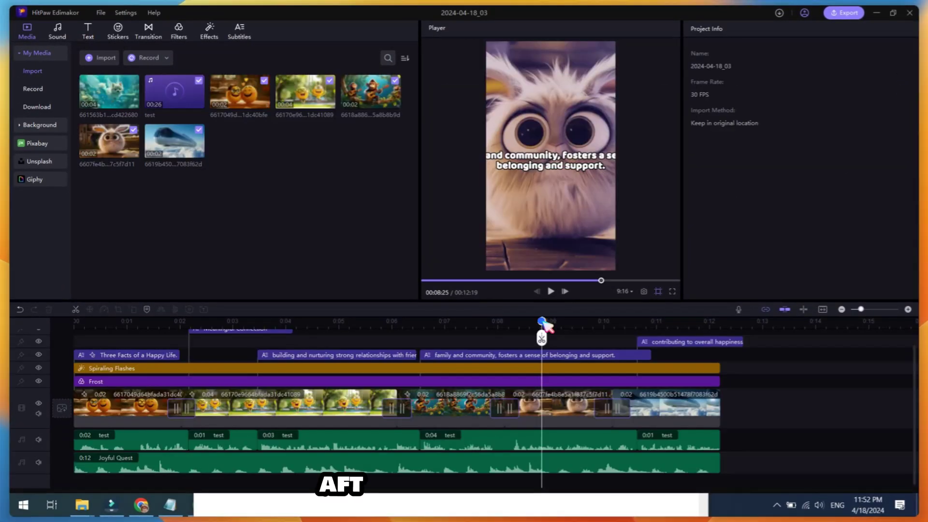
pyautogui.moveTo(540, 331); pyautogui.dragTo(29, 346)
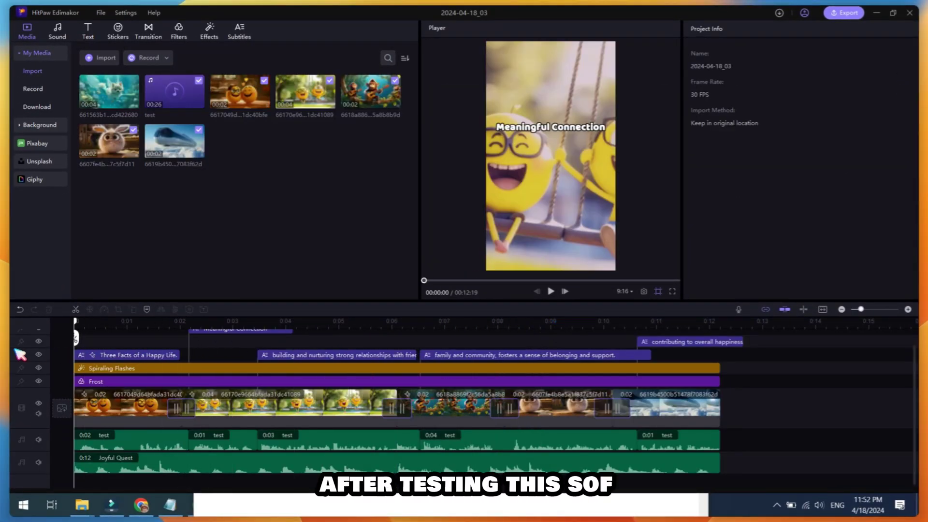
# Step: Move playback to the swing clip near 0:03 and browse Pixabay, music, text and sticker libraries
pyautogui.moveTo(108, 339); pyautogui.dragTo(627, 372)
pyautogui.click(38, 143)
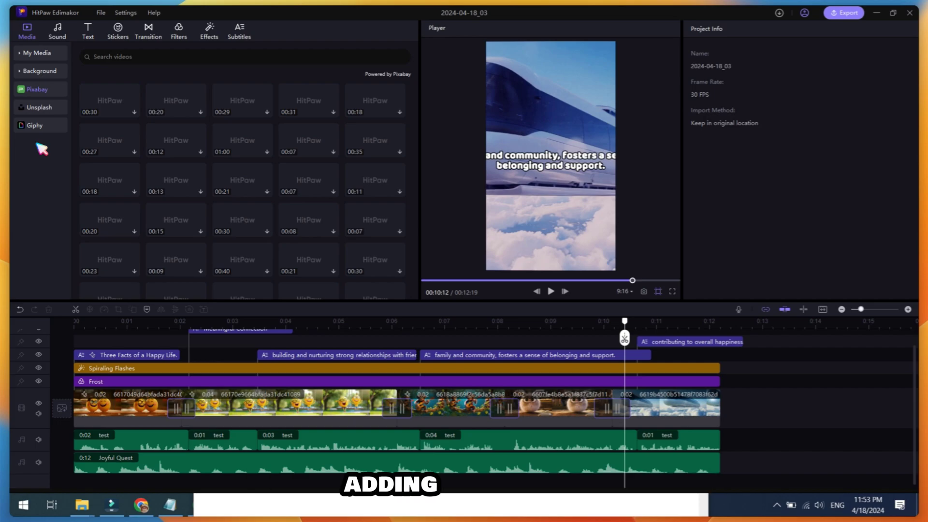
pyautogui.click(58, 31)
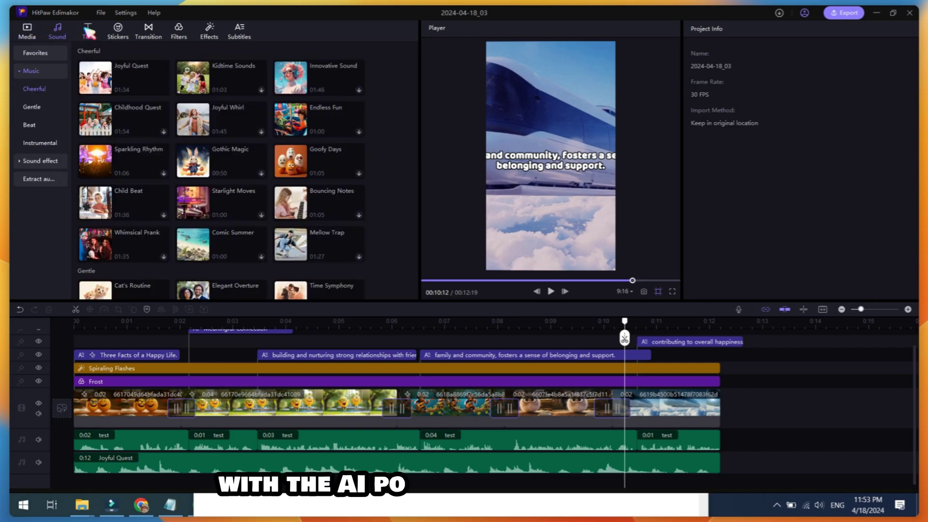
pyautogui.click(87, 30)
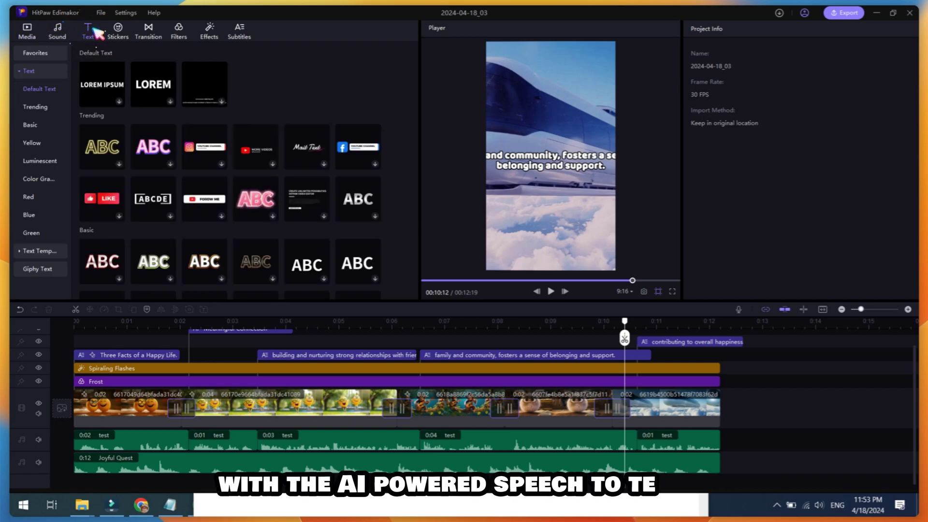
pyautogui.click(117, 32)
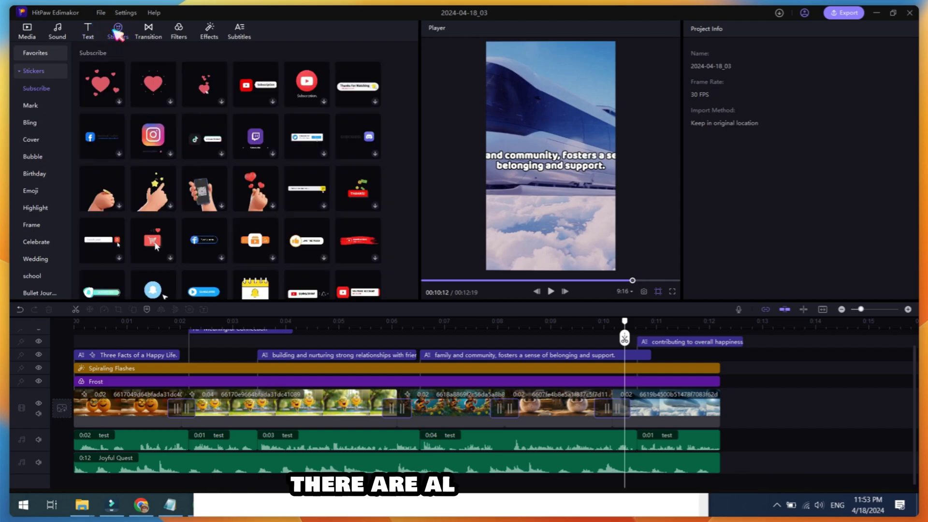
# Step: Browse transitions, filters, effects and subtitle import, then scroll through the stickers collection
pyautogui.click(151, 35)
pyautogui.click(177, 38)
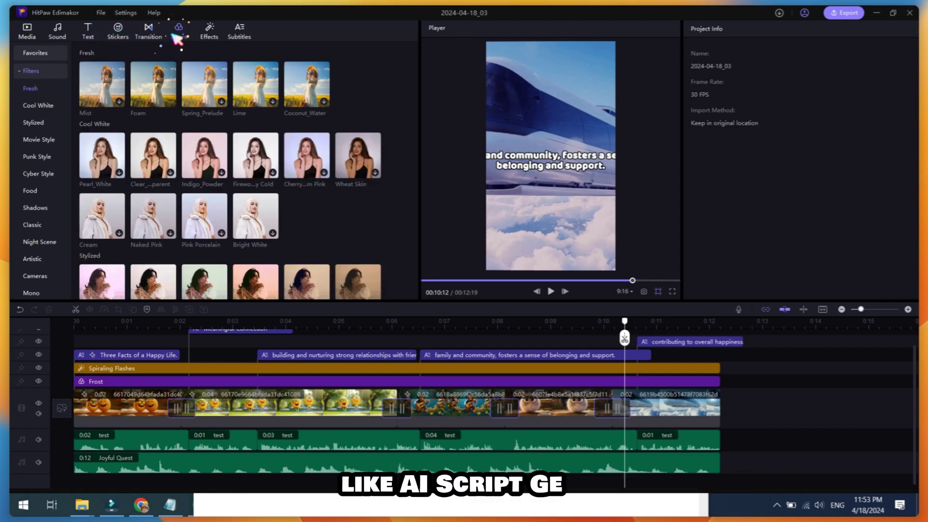
pyautogui.click(217, 38)
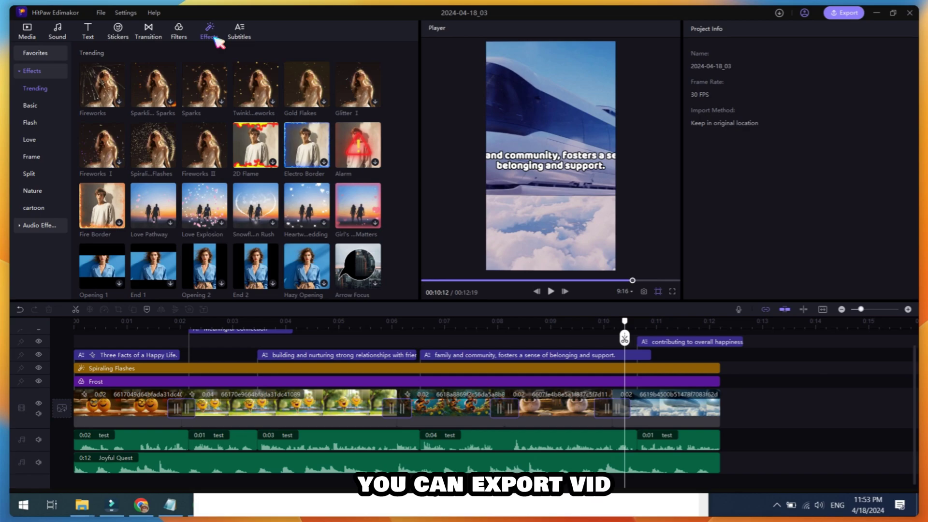
pyautogui.click(237, 39)
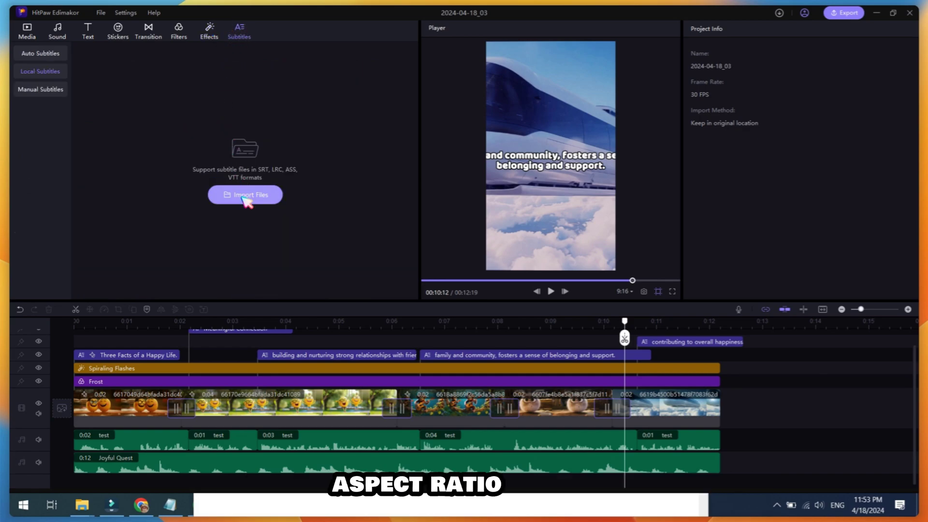
pyautogui.click(192, 32)
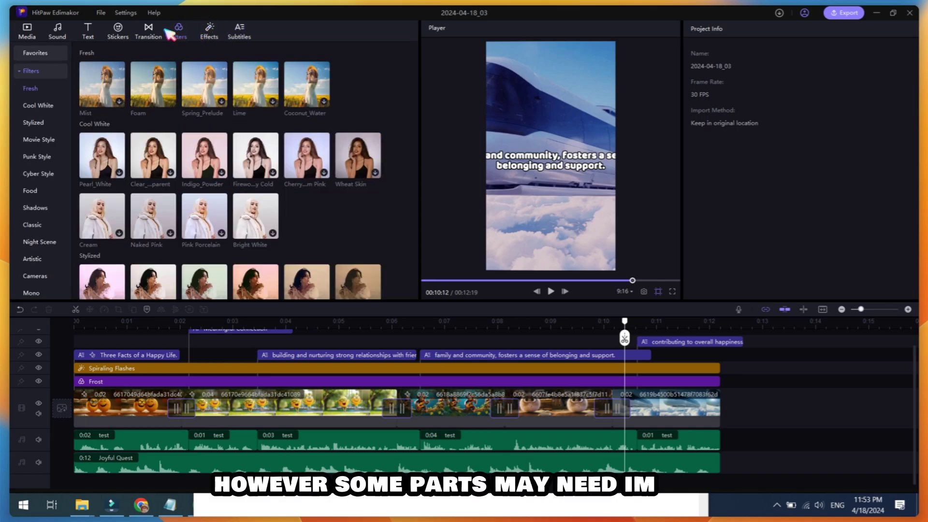
pyautogui.click(149, 31)
pyautogui.click(118, 31)
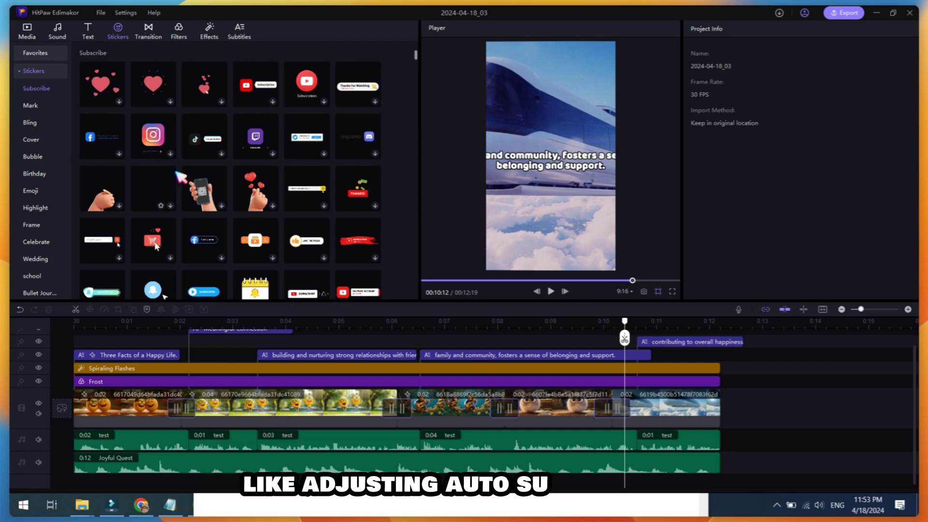
pyautogui.scroll(-10, 180, 177)
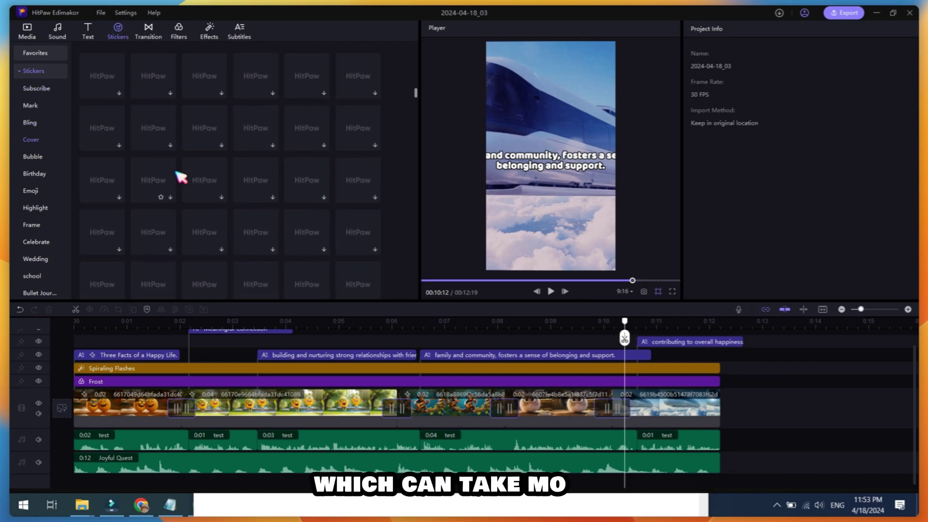
pyautogui.scroll(4, 180, 176)
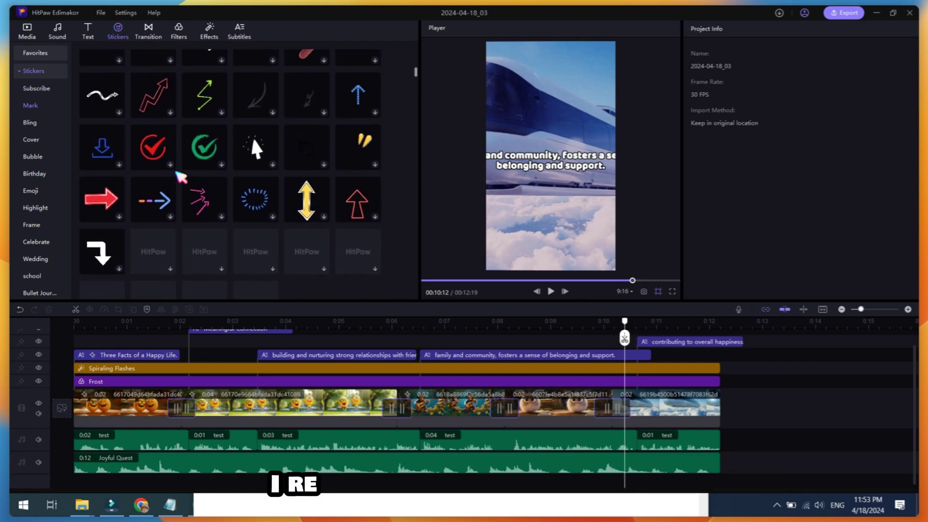
pyautogui.scroll(5, 180, 176)
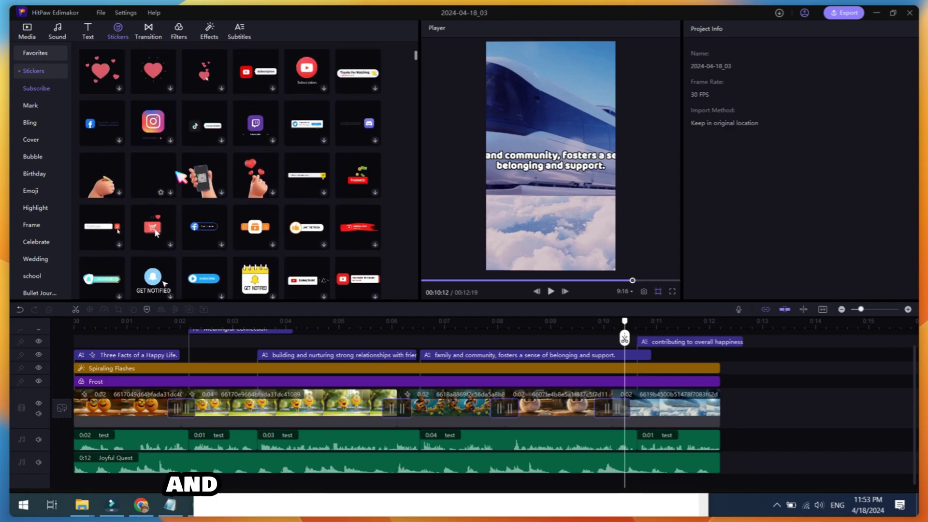